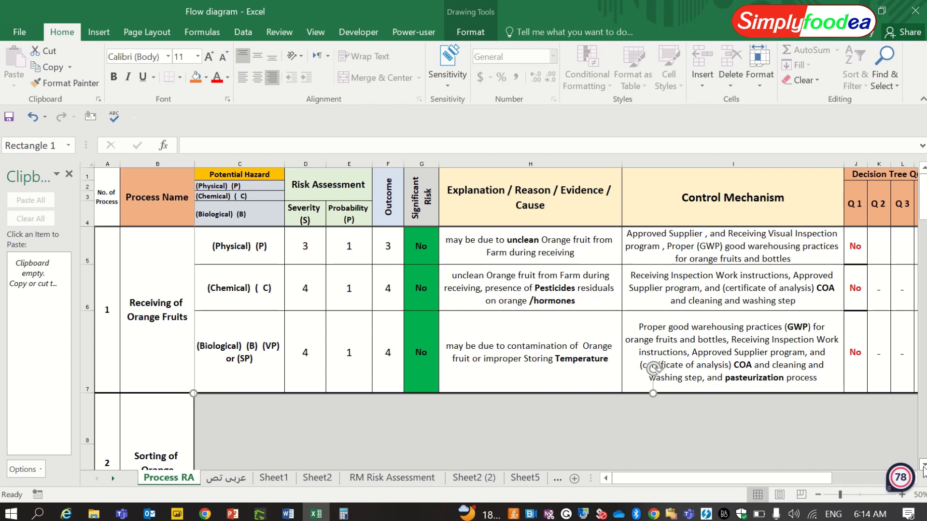
pyautogui.scroll(-2, 923, 470)
pyautogui.scroll(-1, 924, 469)
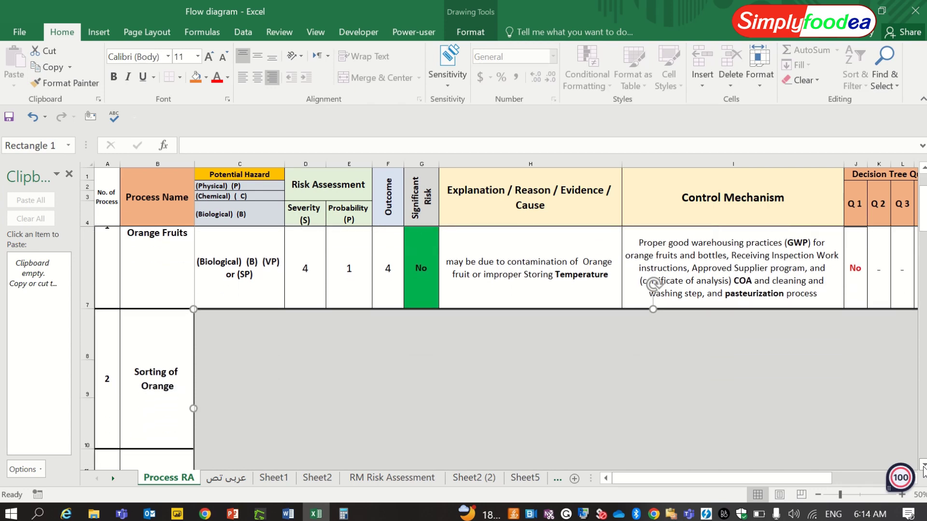
pyautogui.scroll(2, 925, 174)
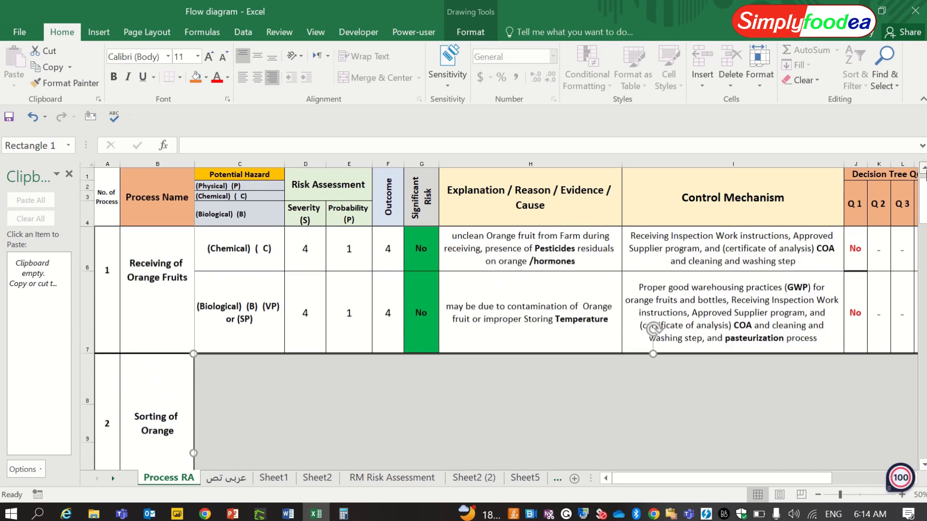
pyautogui.scroll(1, 924, 174)
# - Bring the Sorting of Orange rows into view, then switch to the Word HACCP document
pyautogui.click(923, 464)
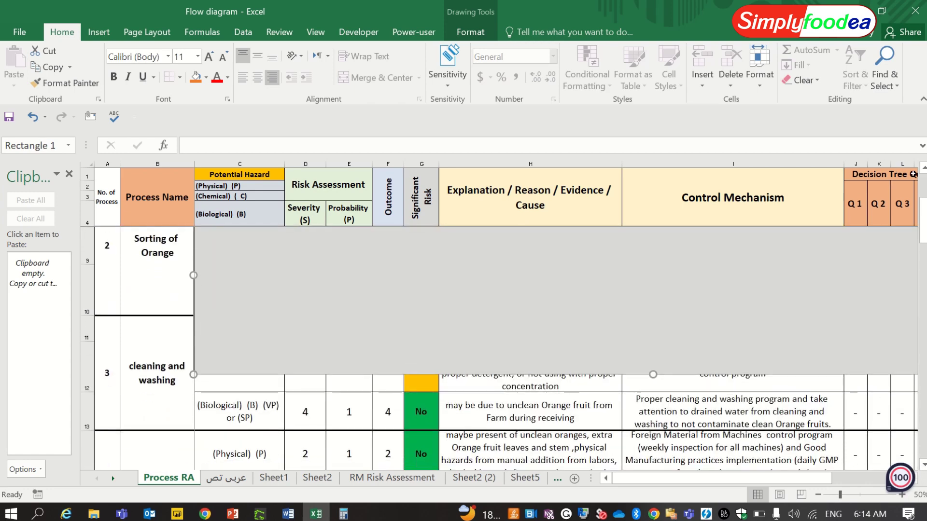
pyautogui.scroll(2, 925, 174)
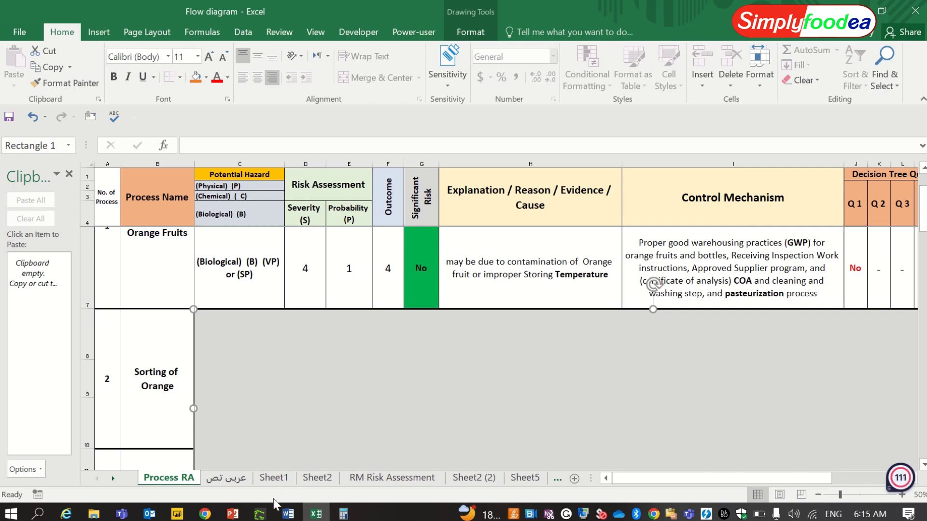
pyautogui.click(285, 514)
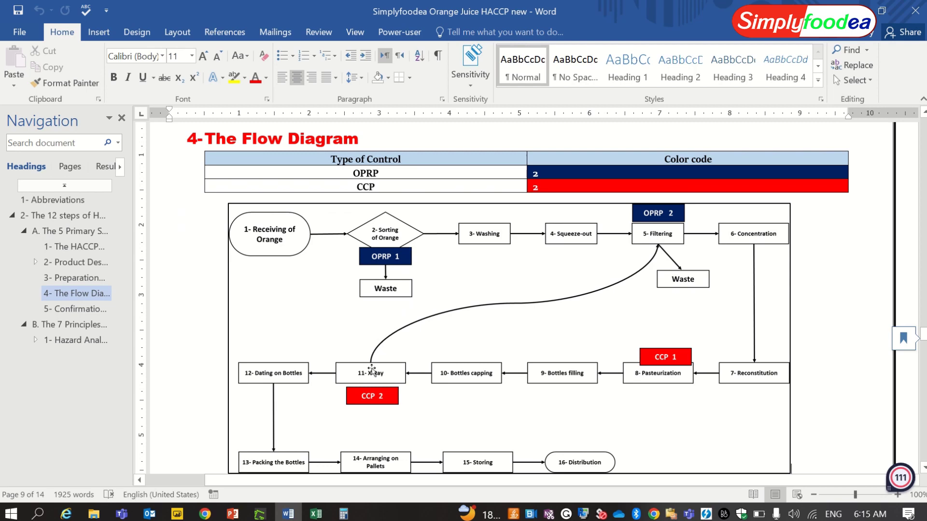
# - Return from the Word flow diagram to the Excel Process RA workbook
pyautogui.hotkey('alt', 'Tab')
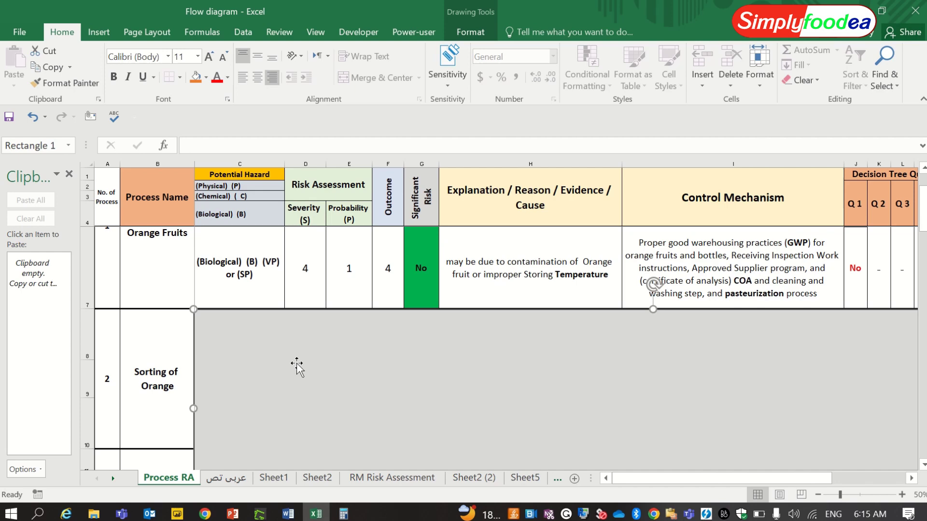
# - Drag the grey cover below the Sorting of Orange Physical row and select its Severity value 8
pyautogui.moveTo(297, 365)
pyautogui.mouseDown()
pyautogui.moveTo(387, 391)
pyautogui.moveTo(388, 363)
pyautogui.mouseUp()
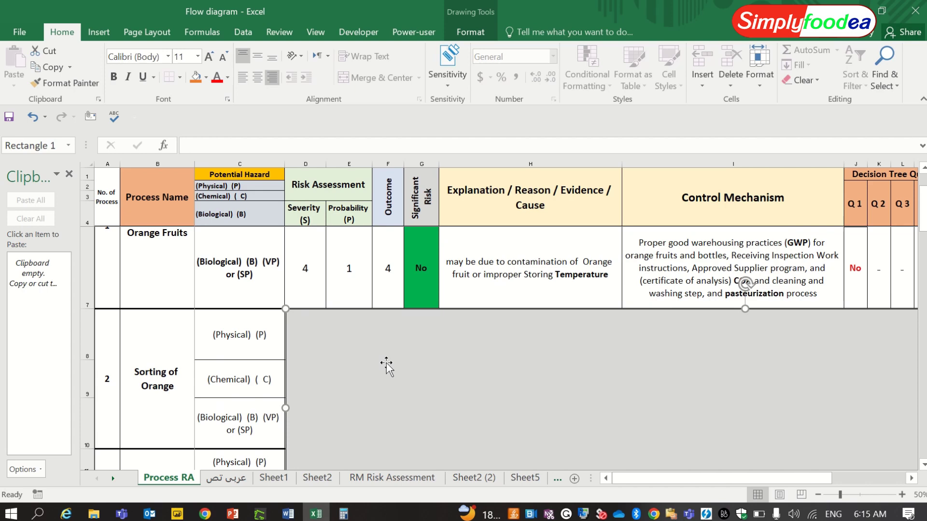
pyautogui.moveTo(312, 411)
pyautogui.mouseDown()
pyautogui.moveTo(272, 429)
pyautogui.moveTo(232, 260)
pyautogui.mouseUp()
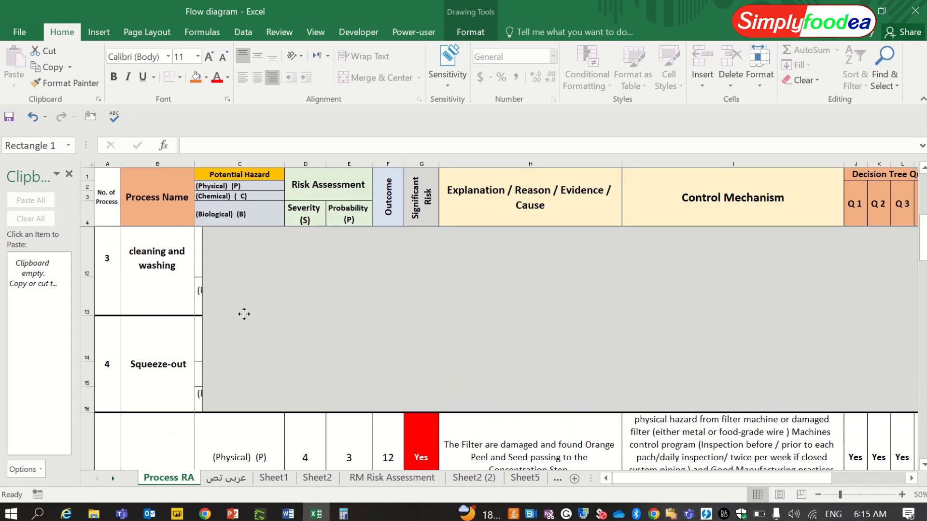
pyautogui.moveTo(232, 261); pyautogui.dragTo(247, 319)
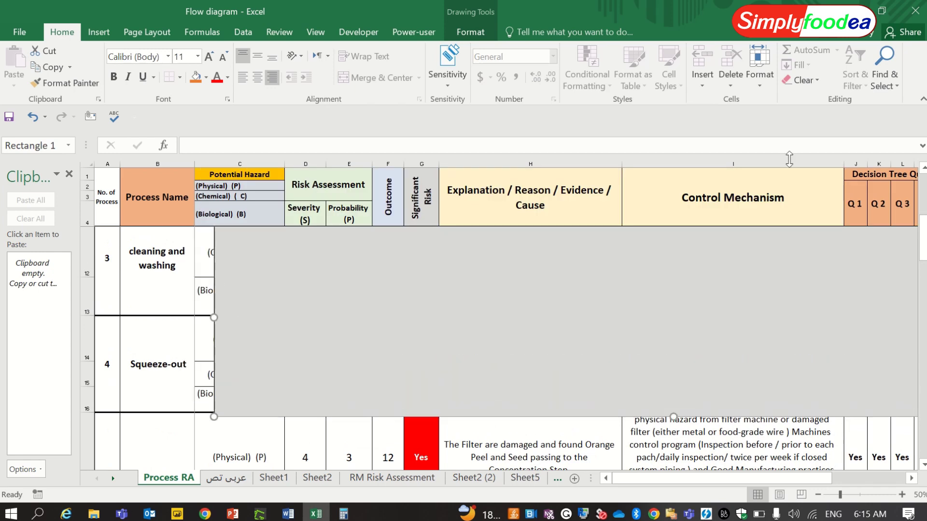
pyautogui.scroll(2, 641, 341)
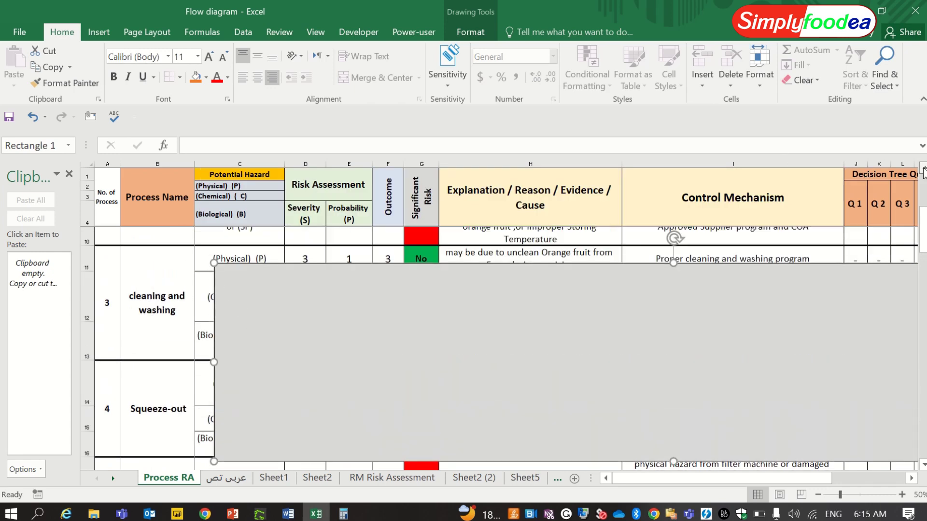
pyautogui.scroll(2, 641, 341)
pyautogui.scroll(2, 641, 341)
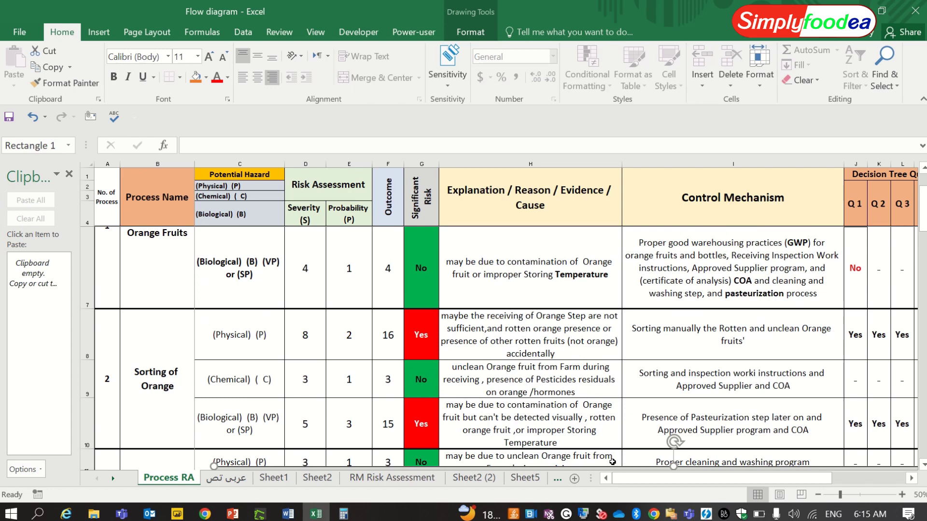
pyautogui.moveTo(613, 462); pyautogui.dragTo(595, 280)
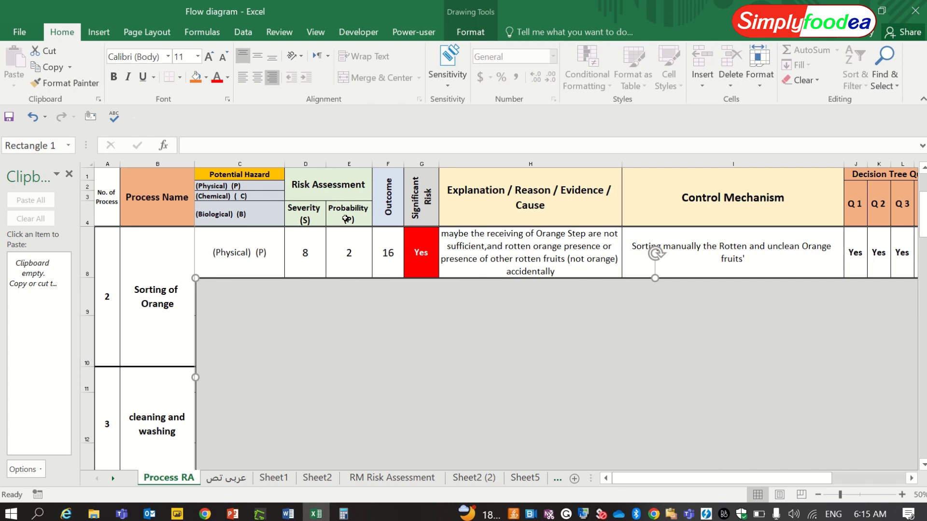
pyautogui.click(307, 247)
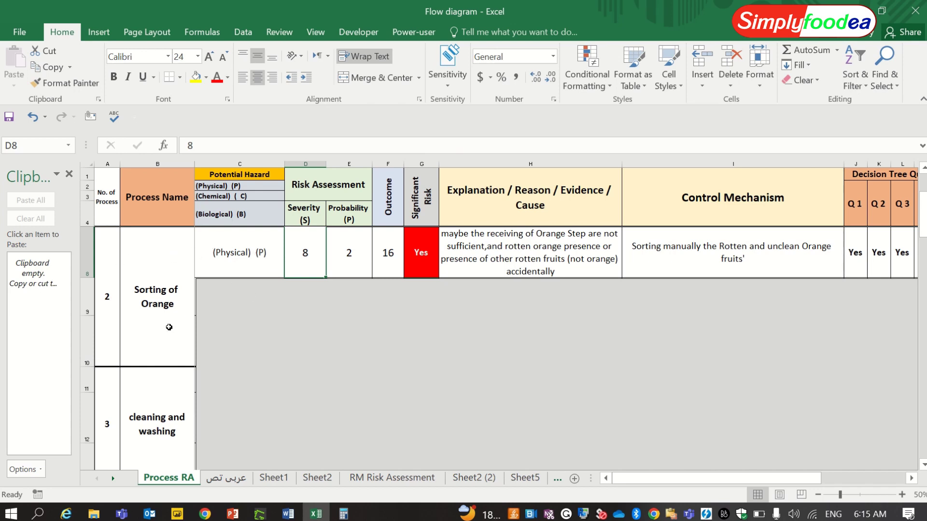
# - Review probability 2, outcome 16 and significance, heighten row 8, zoom to 70% toward Control Mechanism
pyautogui.click(347, 248)
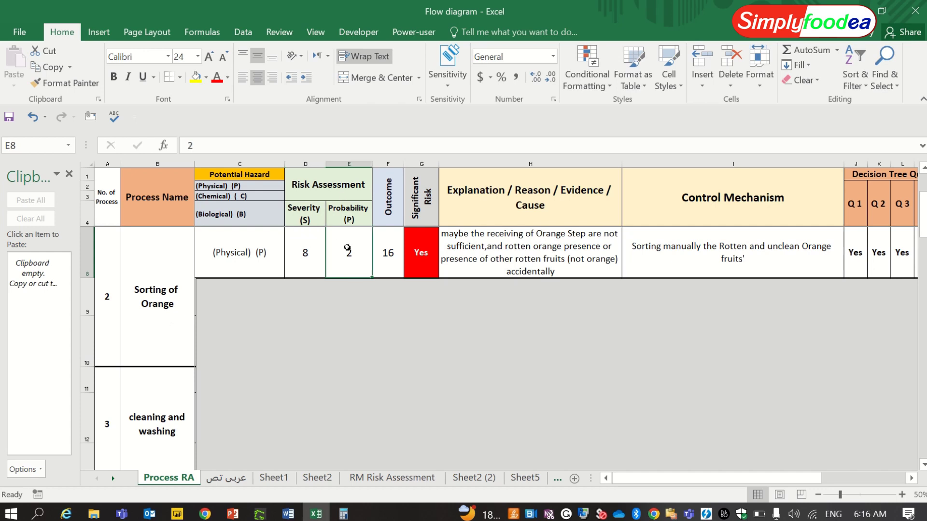
pyautogui.click(392, 256)
pyautogui.click(419, 265)
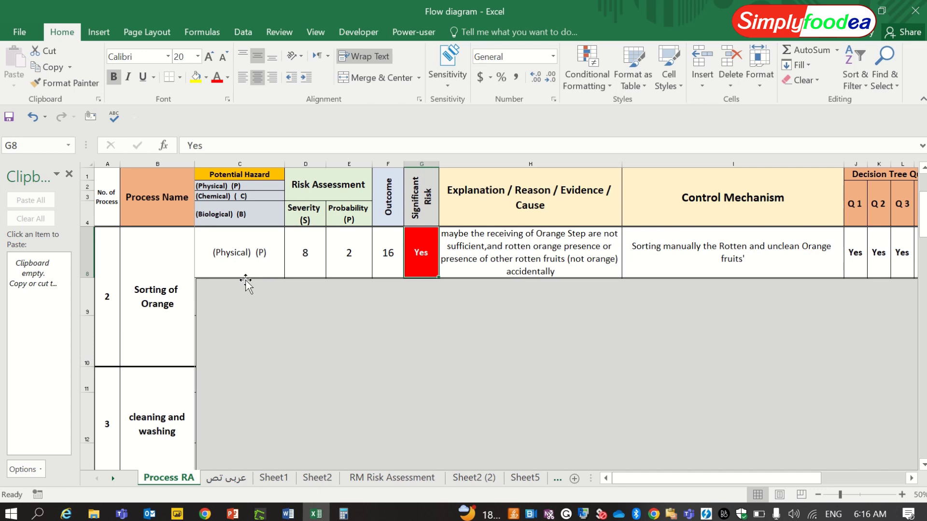
pyautogui.moveTo(84, 276); pyautogui.dragTo(84, 303)
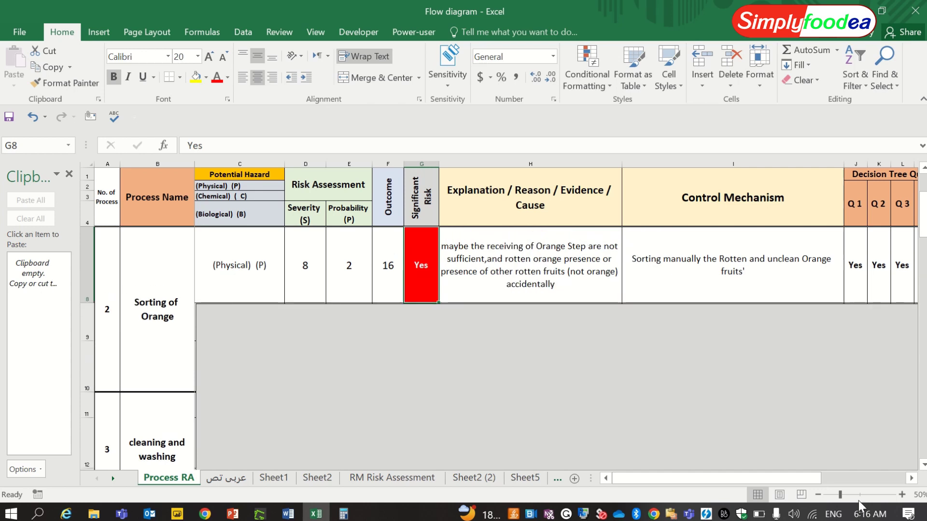
pyautogui.click(901, 495)
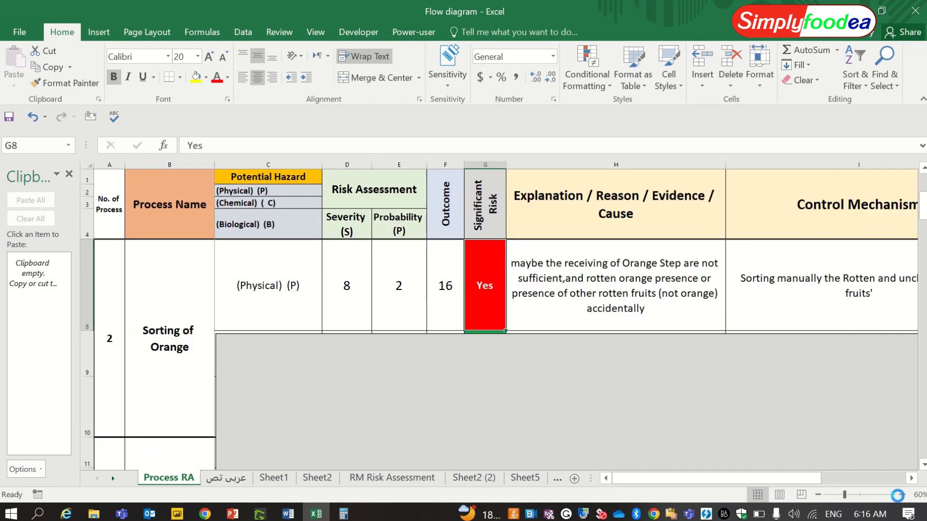
pyautogui.click(901, 494)
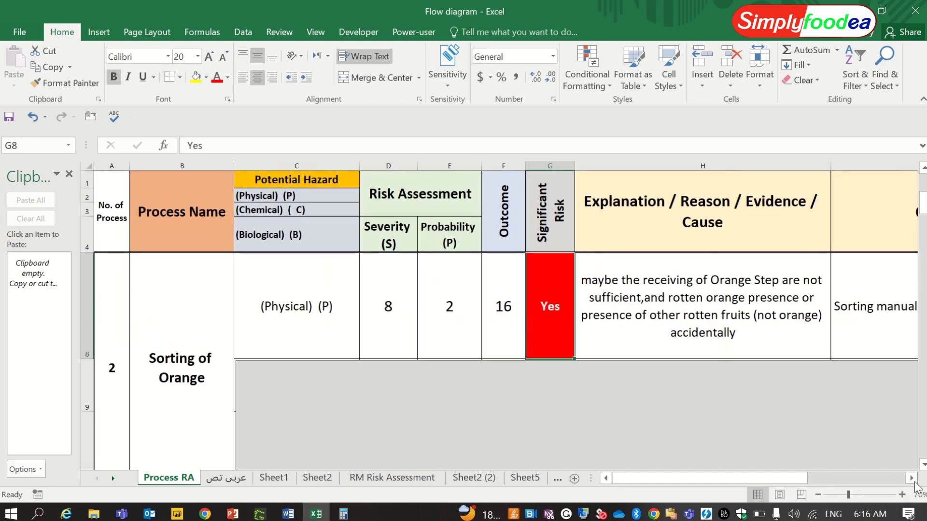
pyautogui.click(911, 479)
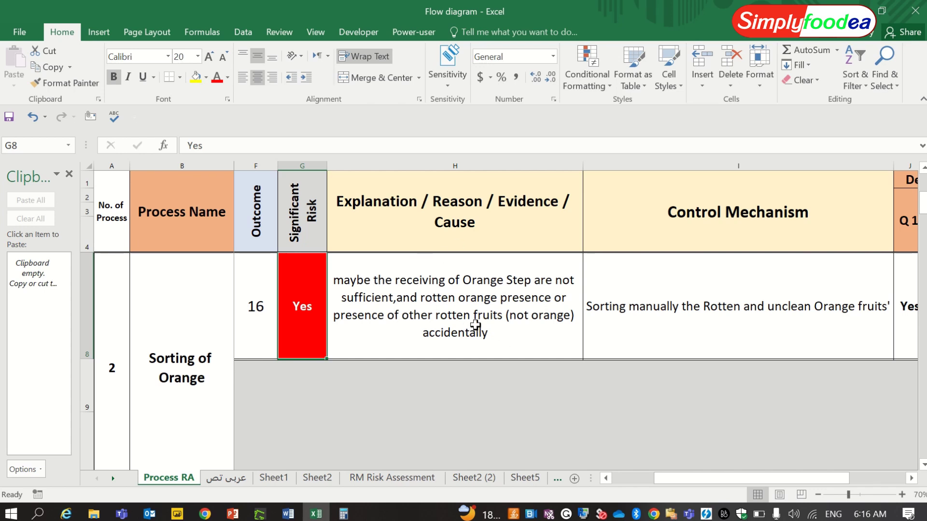
# - Reword the H8 explanation to 'other fruits rather than orange' and move to the control cell
pyautogui.click(501, 326)
pyautogui.doubleClick(499, 331)
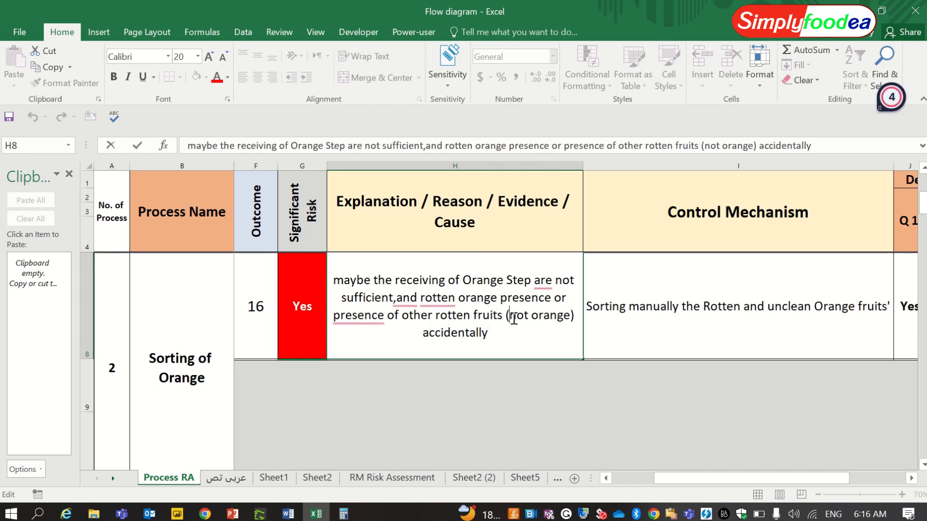
pyautogui.write('otjhe')
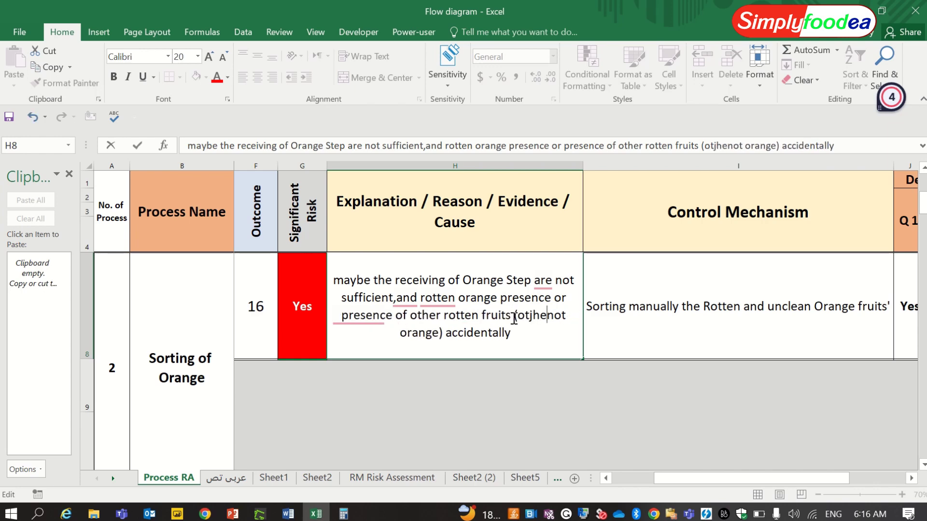
pyautogui.write('r')
pyautogui.press('BackSpace')
pyautogui.press('BackSpace')
pyautogui.press('BackSpace')
pyautogui.press('BackSpace')
pyautogui.press('BackSpace')
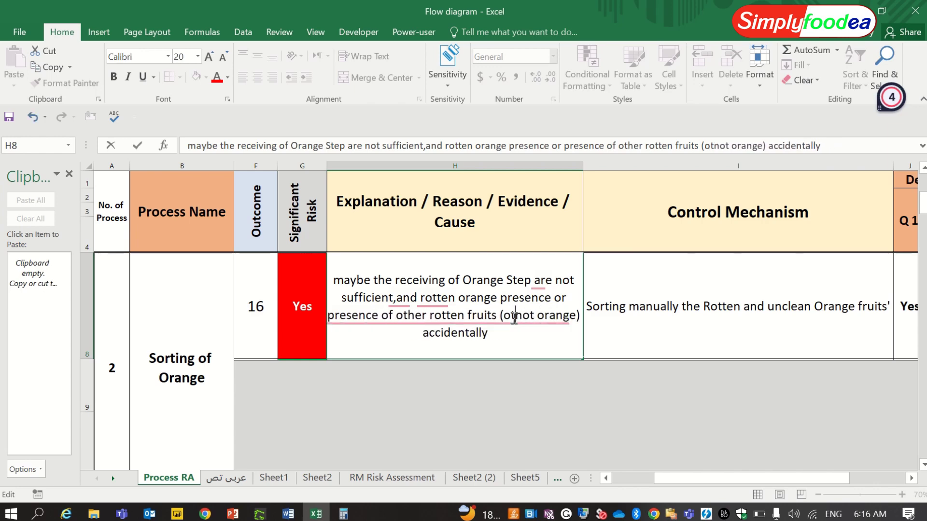
pyautogui.write('her fr')
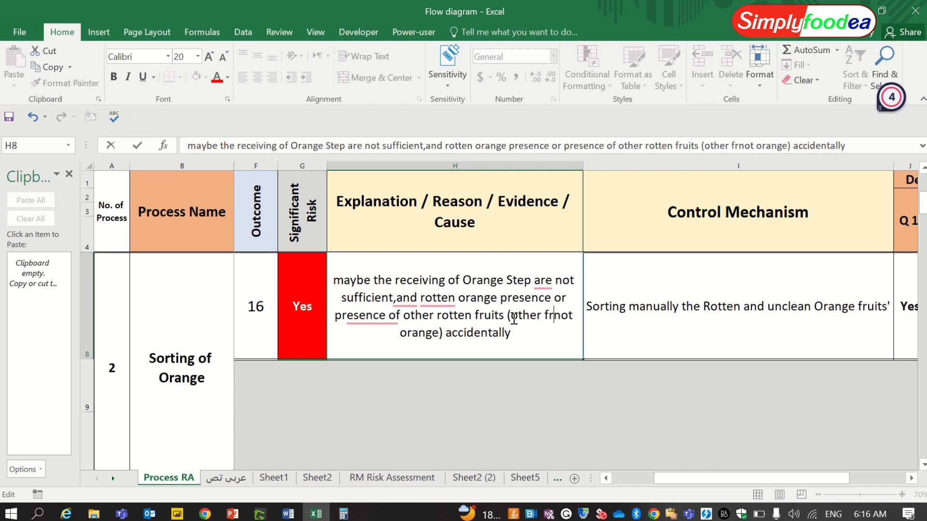
pyautogui.write('uits ')
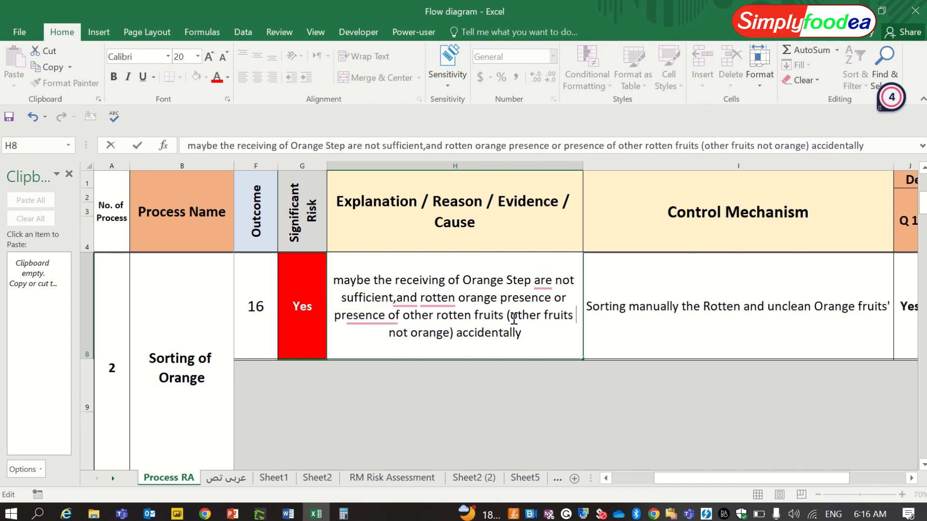
pyautogui.write('rathernot')
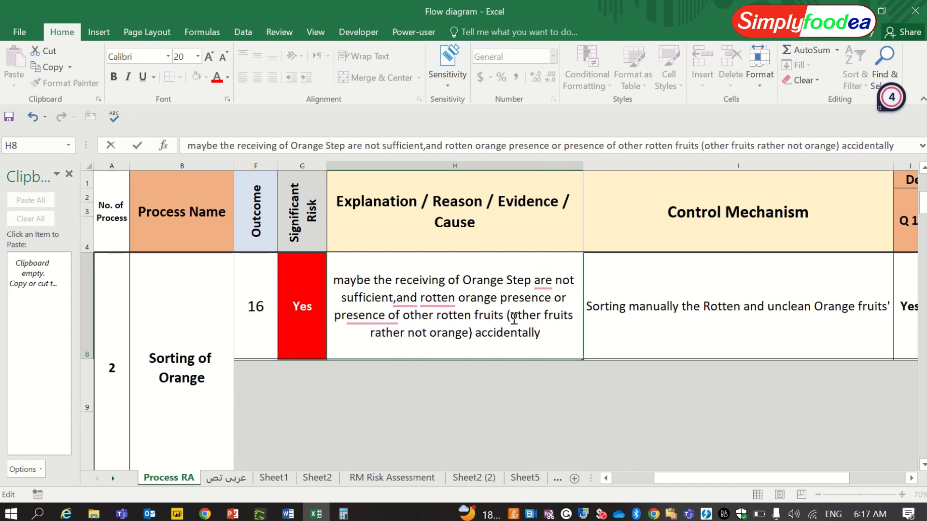
pyautogui.hotkey('shift', 'Right')
pyautogui.hotkey('shift', 'Right')
pyautogui.hotkey('shift', 'Right')
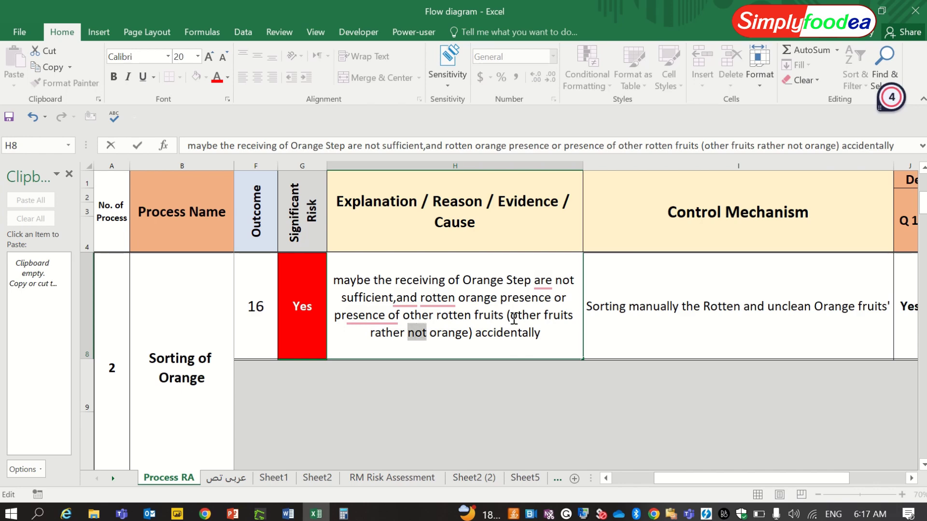
pyautogui.write('than')
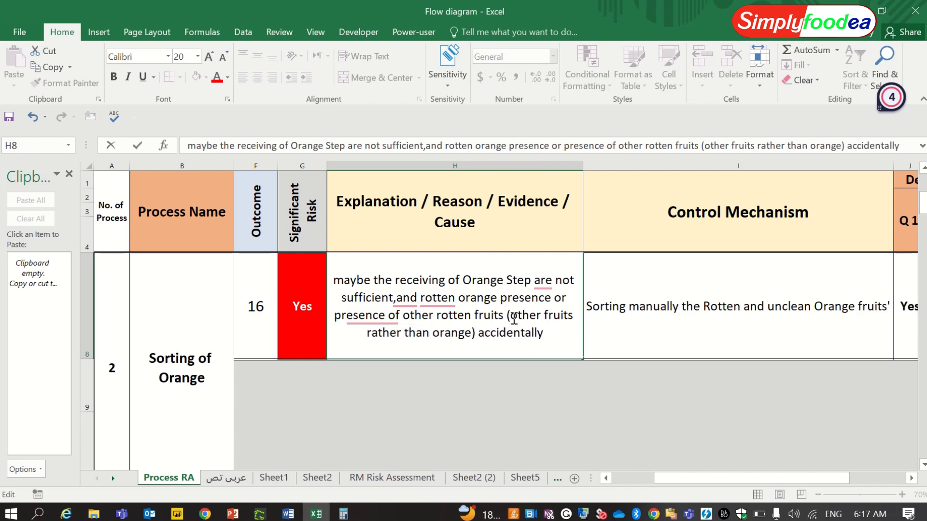
pyautogui.click(633, 317)
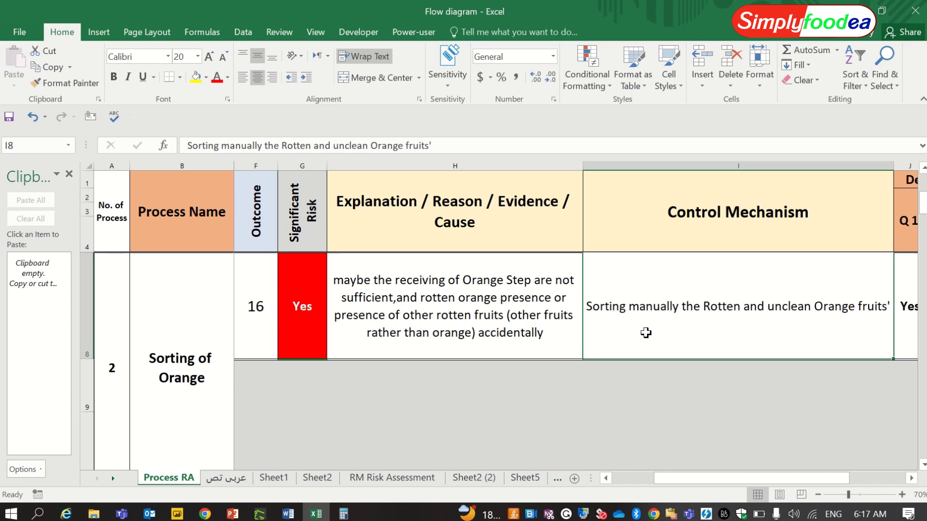
# - Finish the I8 control text: manual sorting ensuring no other fruits are present
pyautogui.doubleClick(888, 301)
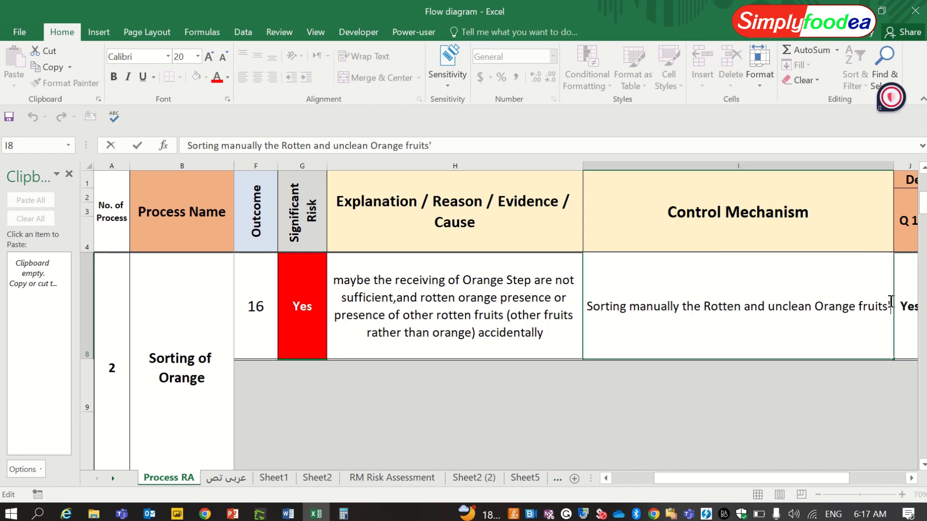
pyautogui.write(', ')
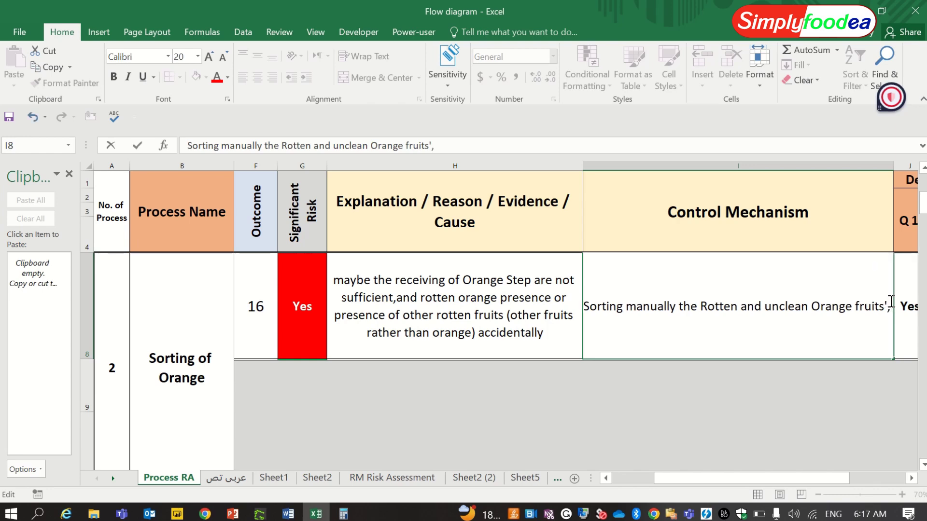
pyautogui.write('nad ensu')
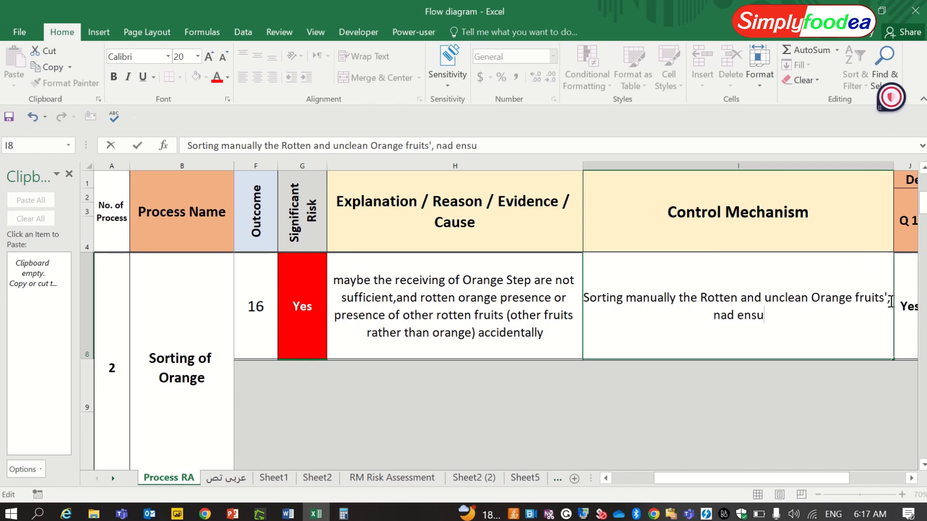
pyautogui.write('re no any')
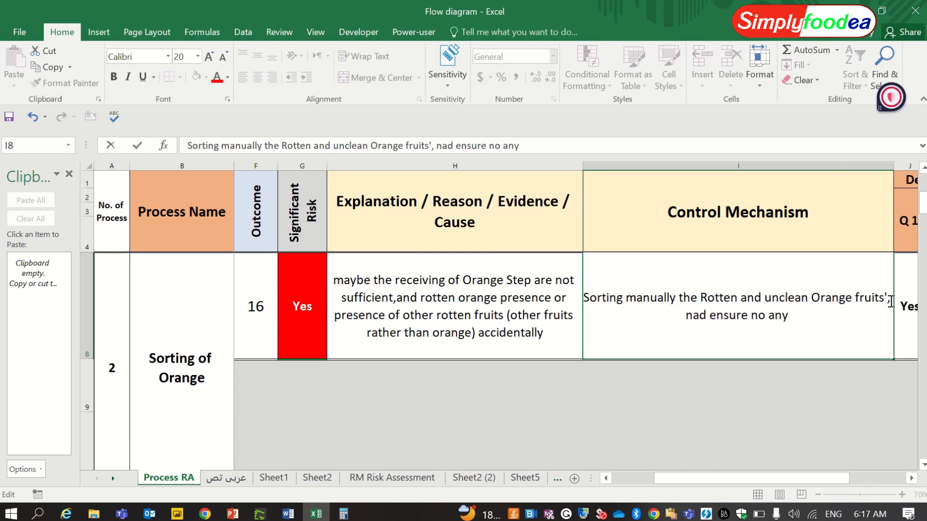
pyautogui.write(' other f')
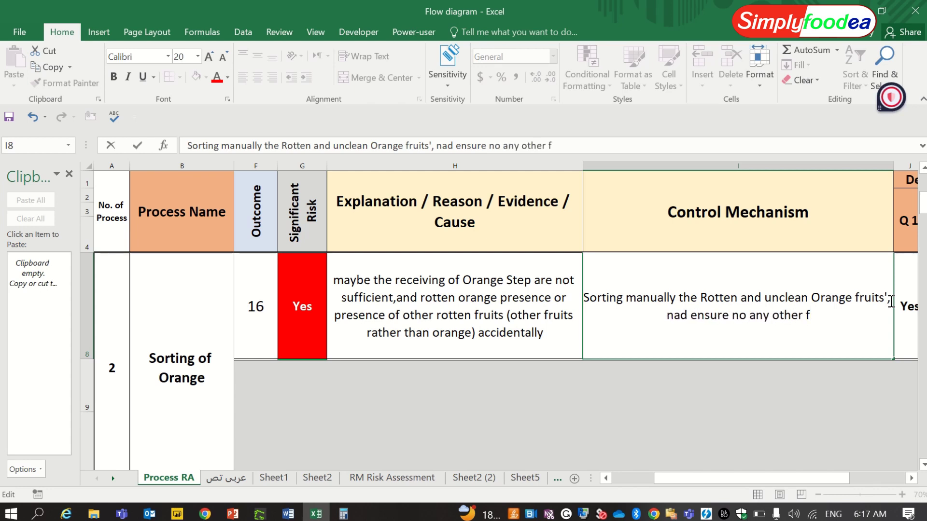
pyautogui.write('ruits ')
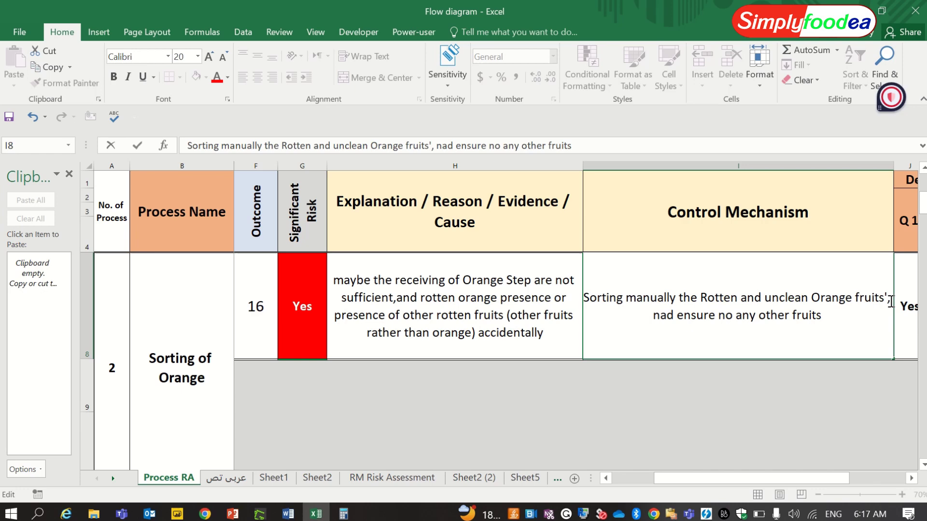
pyautogui.write('present')
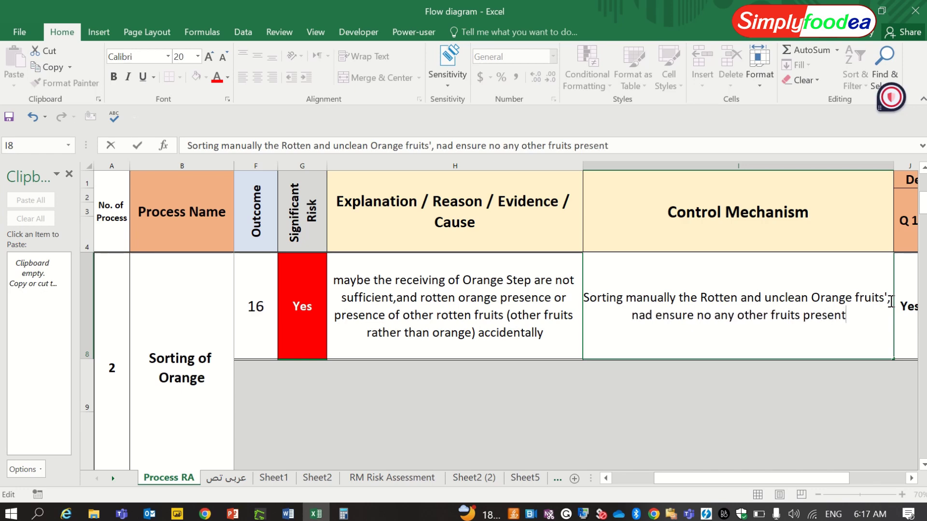
pyautogui.press('Return')
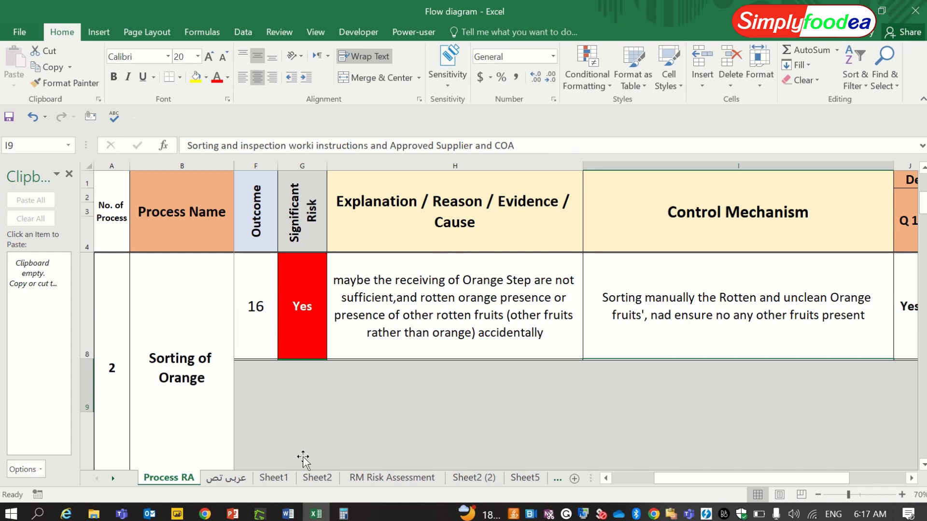
pyautogui.hotkey('alt', 'Tab')
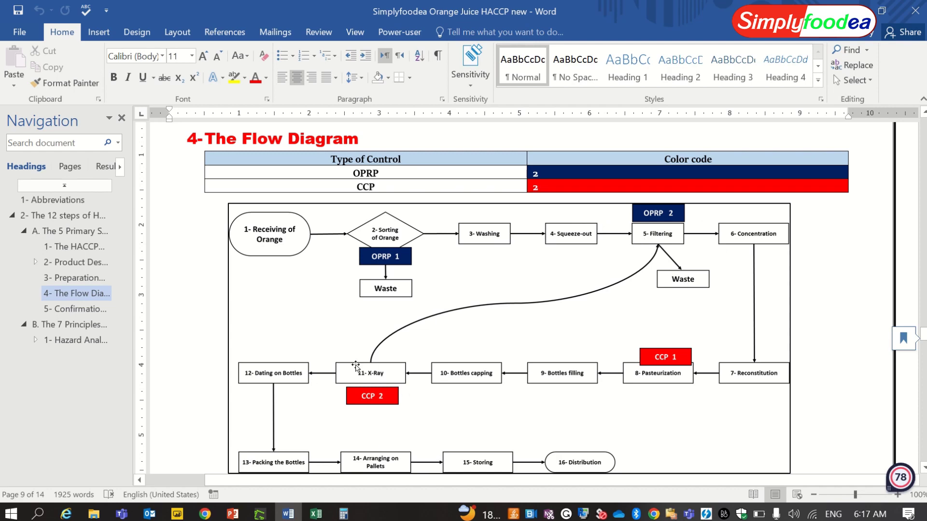
pyautogui.hotkey('alt', 'Tab')
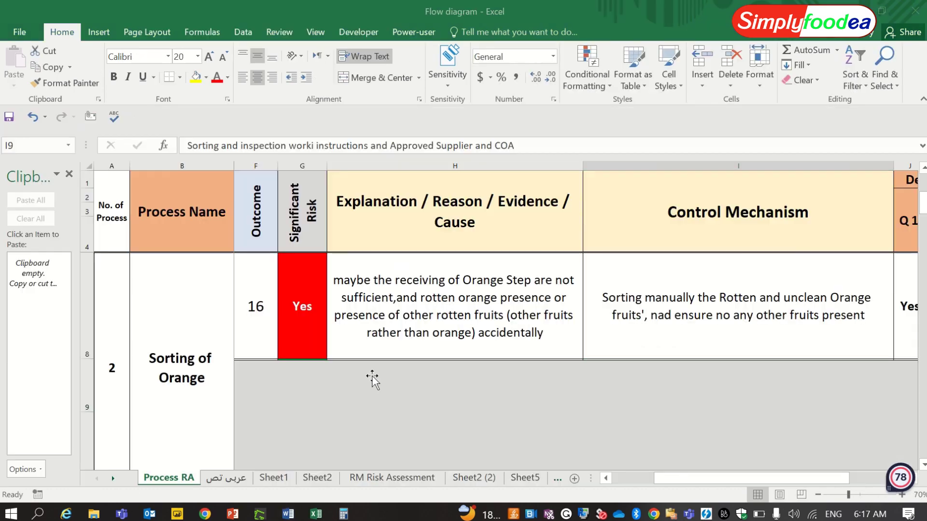
# - Step through the Sorting of Orange decision answers Yes, Yes, Yes, No, then switch to the Word document
pyautogui.click(609, 309)
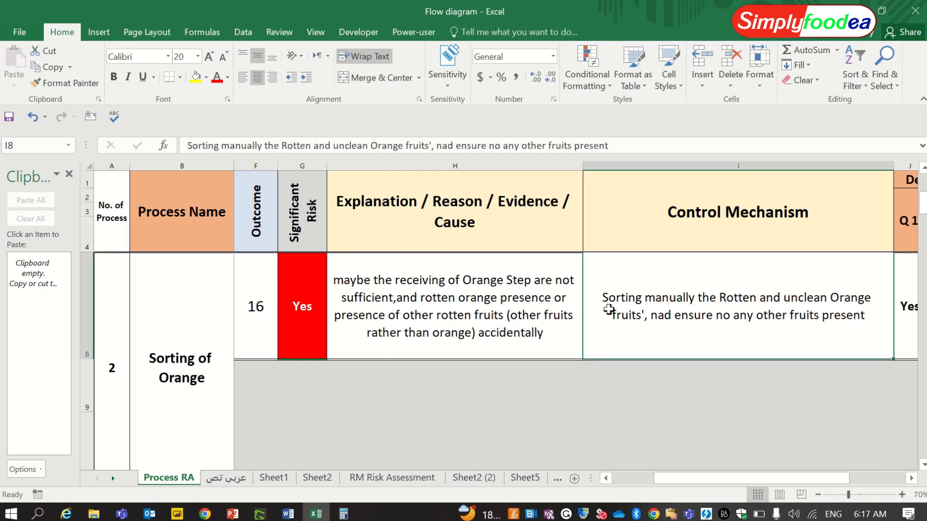
pyautogui.press('Right')
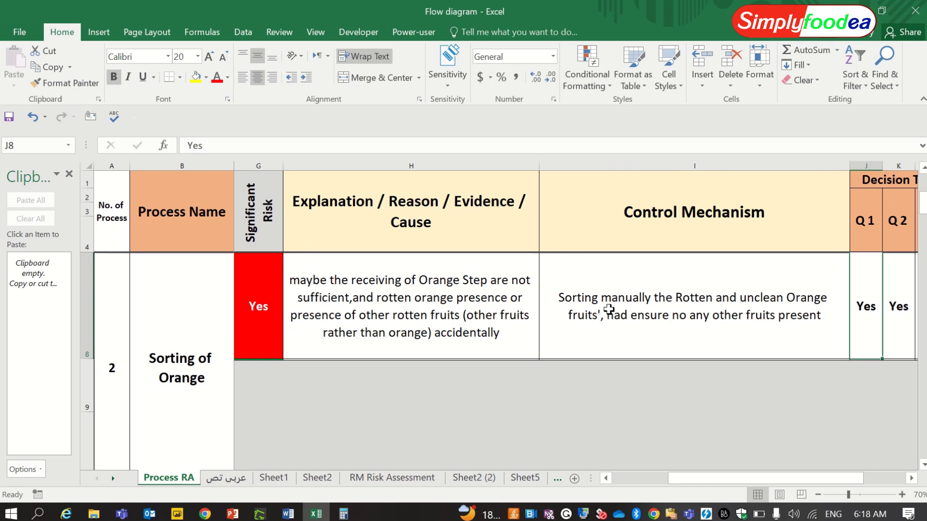
pyautogui.press('Right')
pyautogui.press('Right')
pyautogui.press('Right')
pyautogui.press('Right')
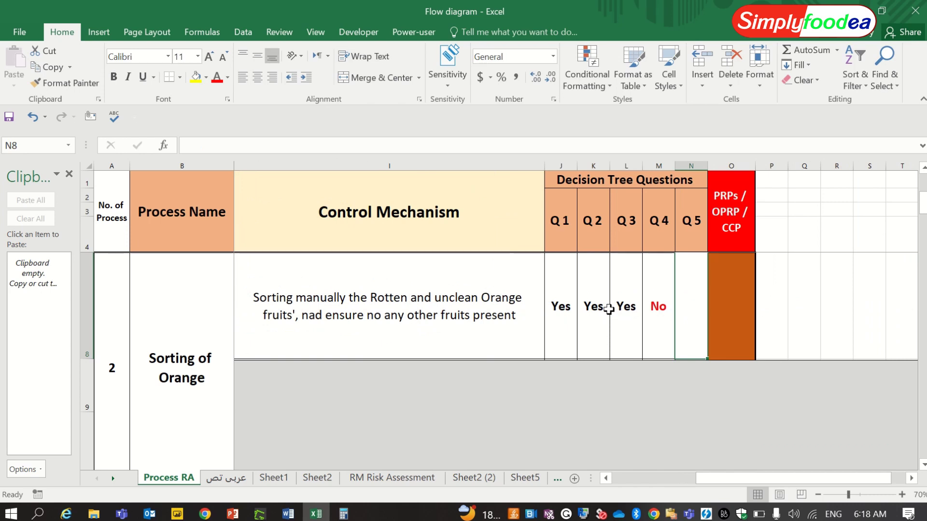
pyautogui.press('Left')
pyautogui.press('Left')
pyautogui.press('Left')
pyautogui.press('Left')
pyautogui.press('Left')
pyautogui.press('Right')
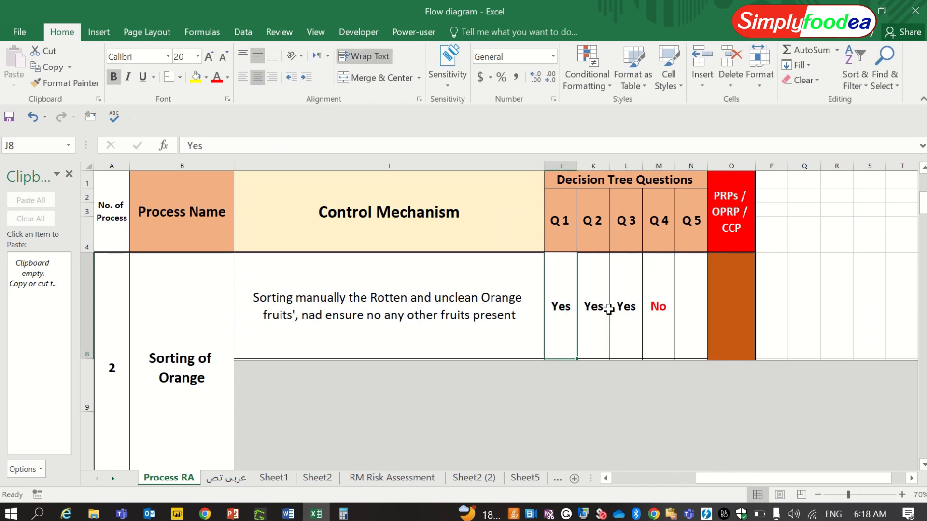
pyautogui.press('Right')
pyautogui.press('Right')
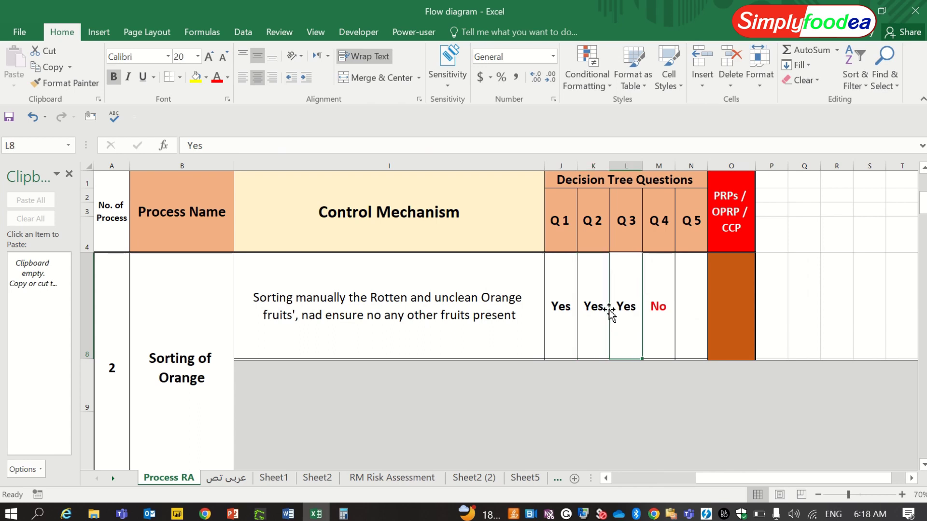
pyautogui.press('Right')
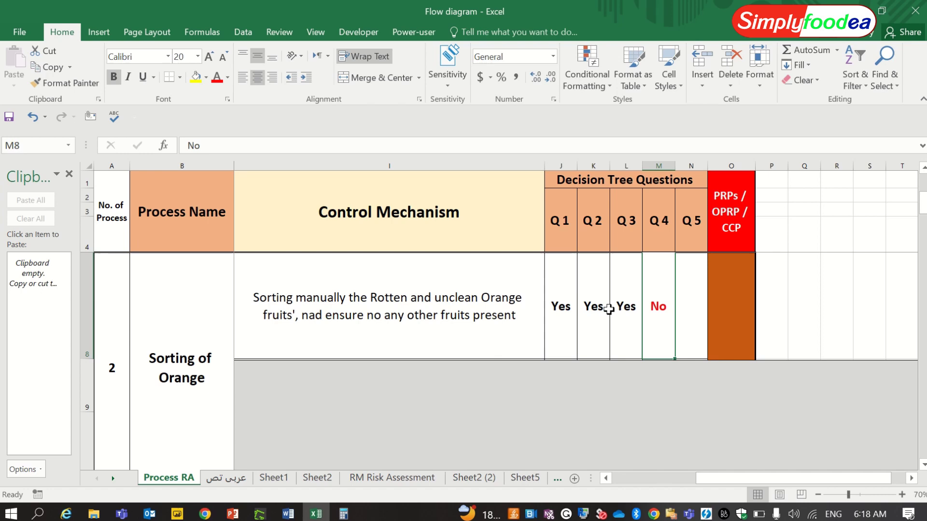
pyautogui.hotkey('alt', 'Tab')
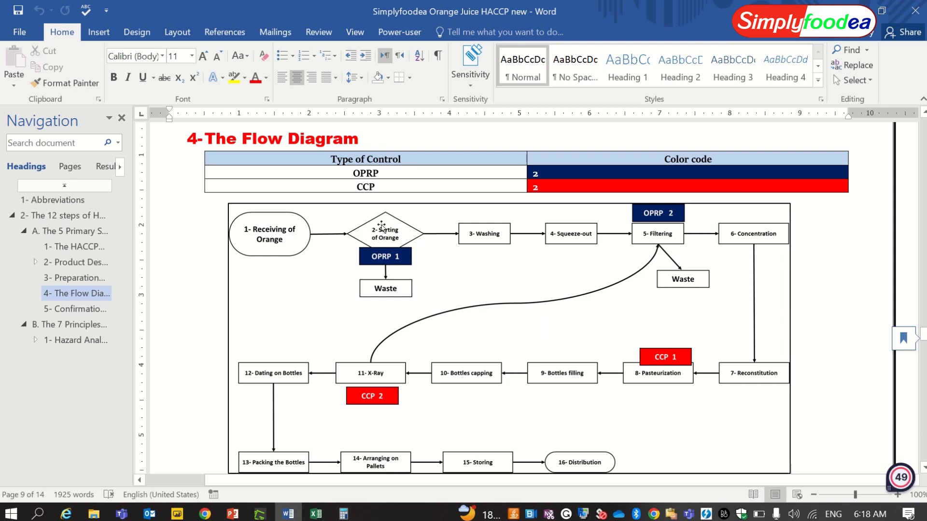
pyautogui.keyDown('ctrl'); pyautogui.scroll(1, 414, 382); pyautogui.keyUp('ctrl')
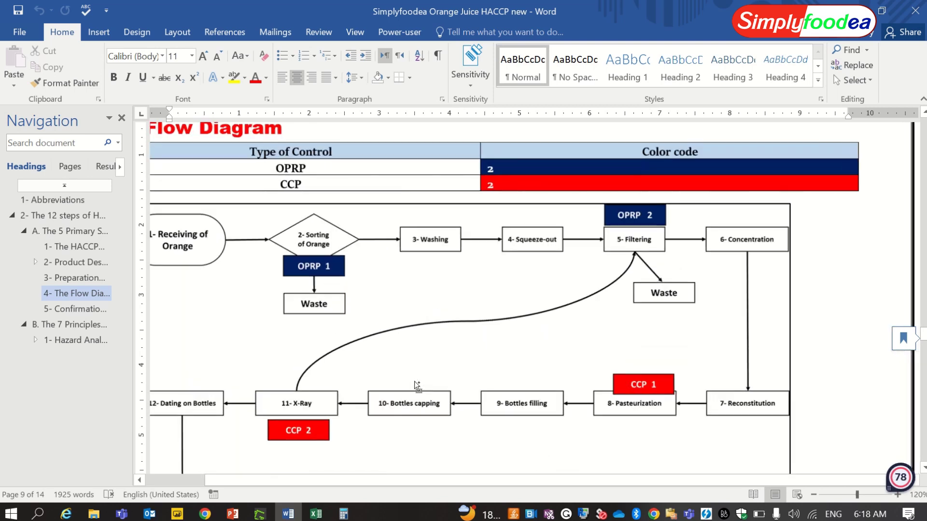
pyautogui.keyDown('ctrl'); pyautogui.scroll(1, 414, 381); pyautogui.keyUp('ctrl')
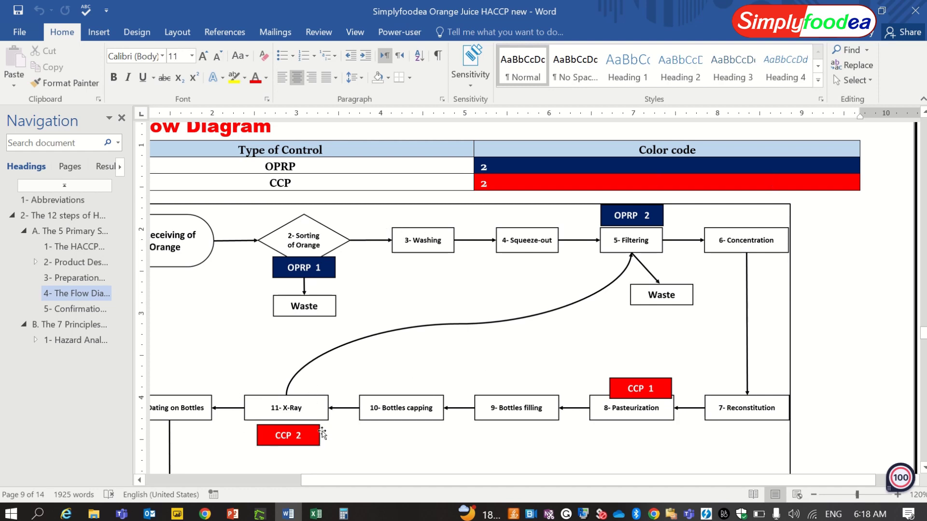
# - Select the flow diagram showing Sorting of Orange as OPRP 1, then return to Excel
pyautogui.press('alt')
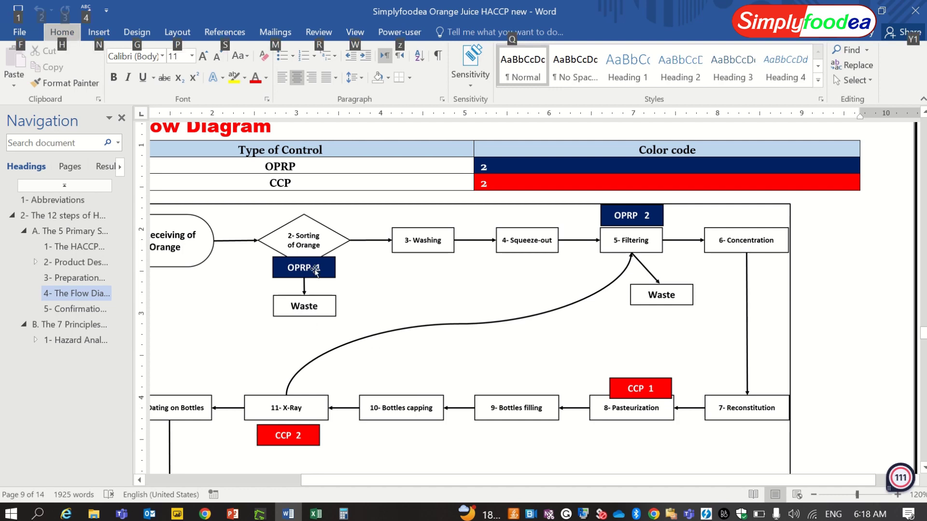
pyautogui.click(315, 273)
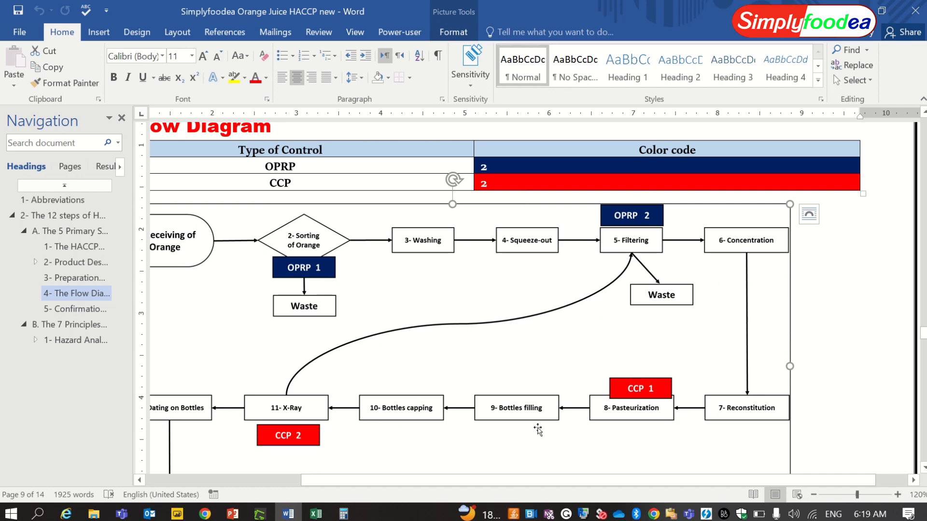
pyautogui.hotkey('alt', 'Tab')
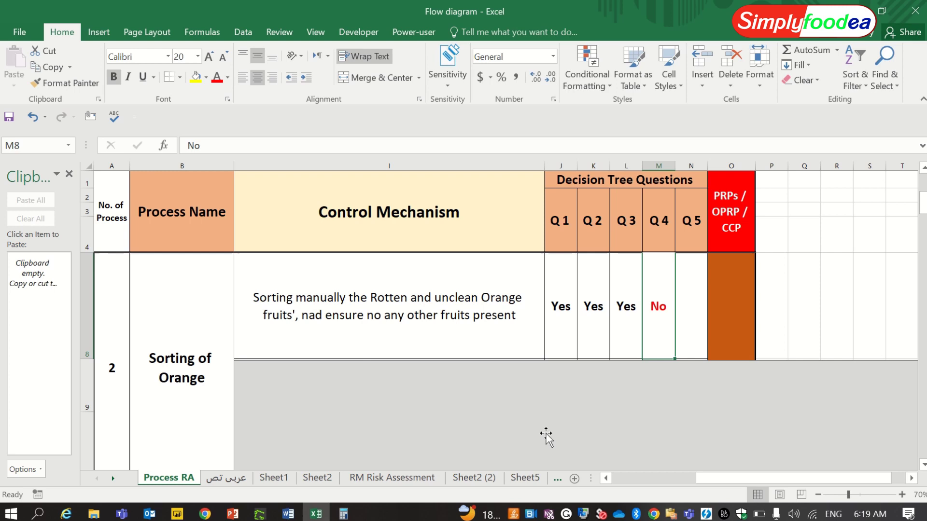
# - Nudge and drag the grey rectangle below row 9 to reveal the Chemical hazard row
pyautogui.click(605, 479)
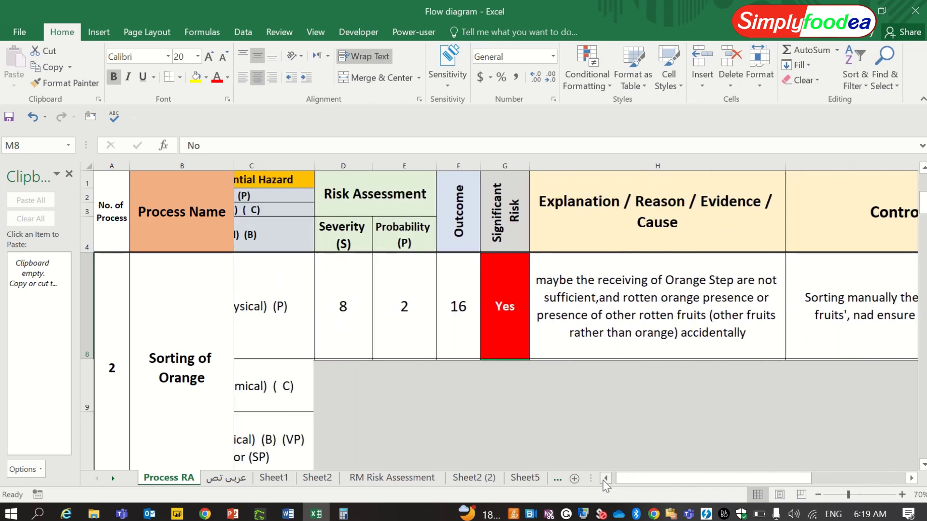
pyautogui.click(605, 478)
pyautogui.click(605, 414)
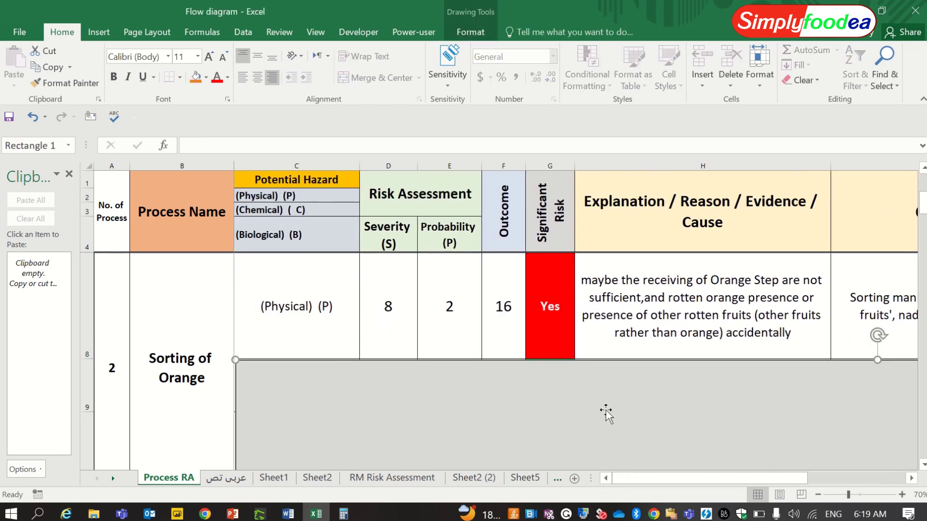
pyautogui.press('Down')
pyautogui.press('Down')
pyautogui.press('Down')
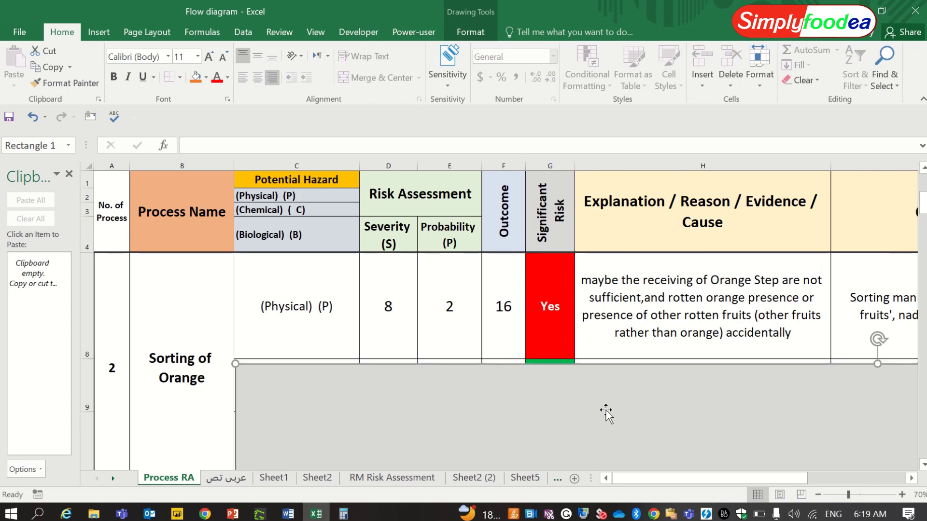
pyautogui.press('Down')
pyautogui.press('Down')
pyautogui.press('Down')
pyautogui.press('Down')
pyautogui.press('Down')
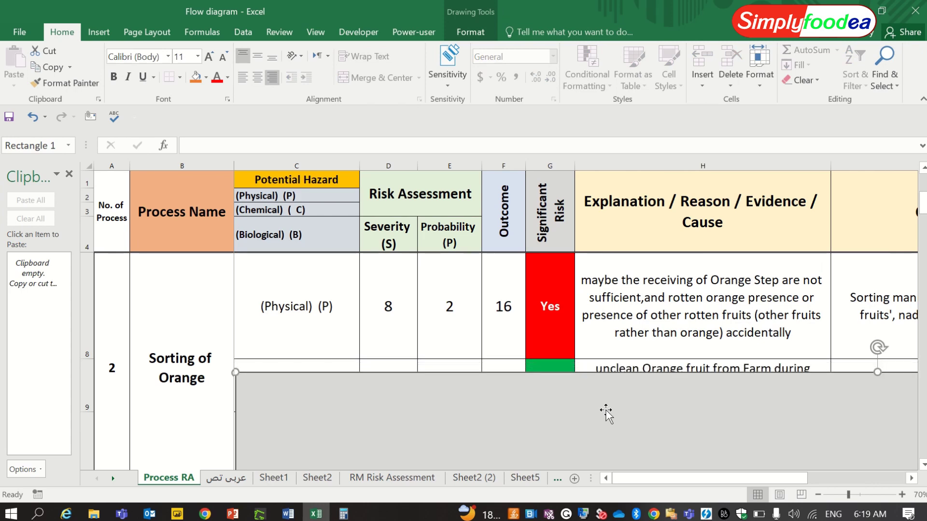
pyautogui.press('Down')
pyautogui.press('Down')
pyautogui.press('Down')
pyautogui.moveTo(606, 413); pyautogui.dragTo(602, 442)
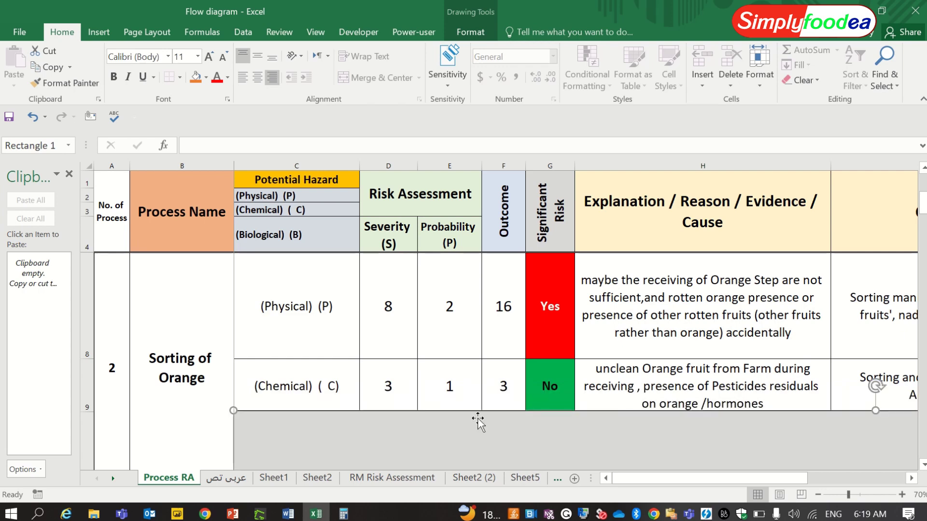
# - Review the Chemical row's severity 3, outcome 3, not significant, explanation and control mechanism
pyautogui.click(406, 375)
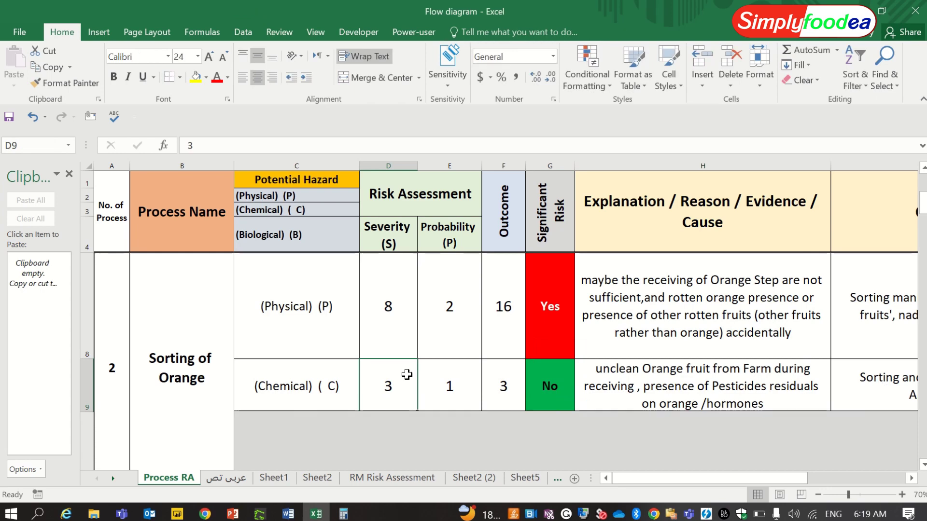
pyautogui.press('Right')
pyautogui.press('Right')
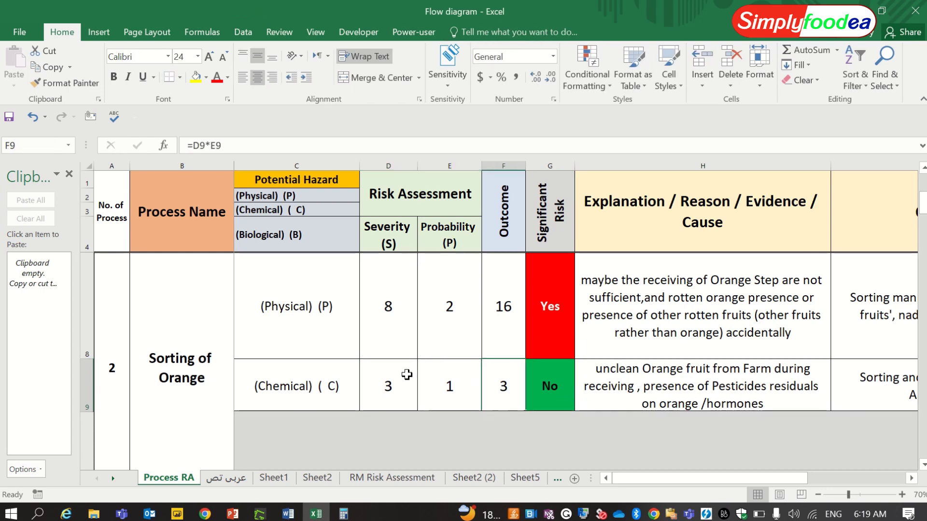
pyautogui.press('Right')
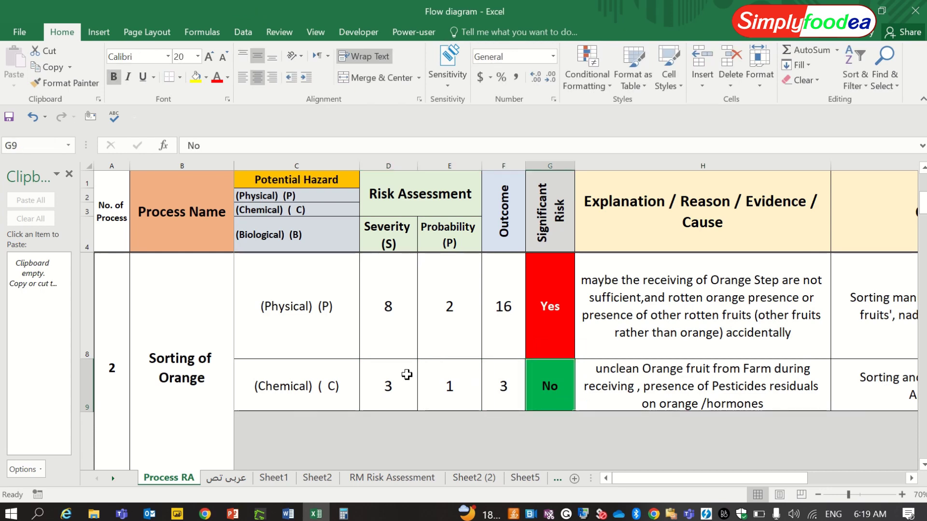
pyautogui.press('Right')
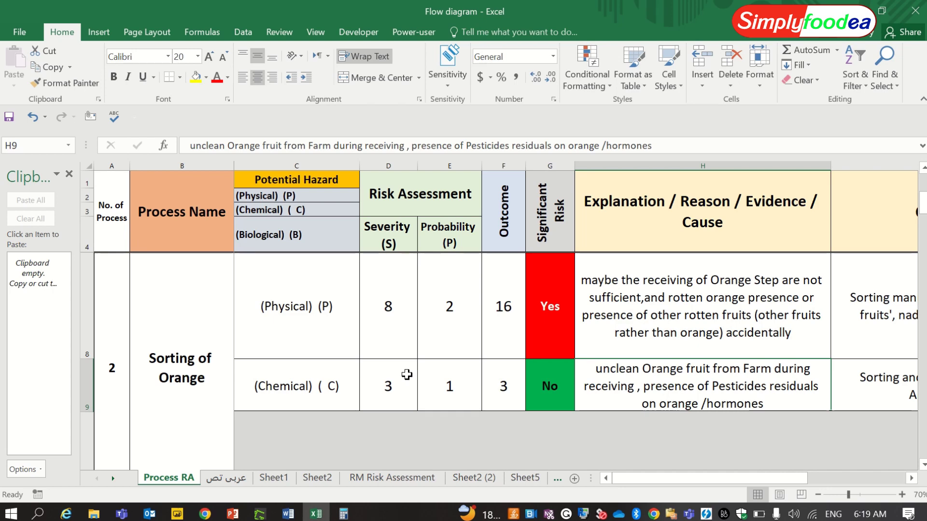
pyautogui.press('Right')
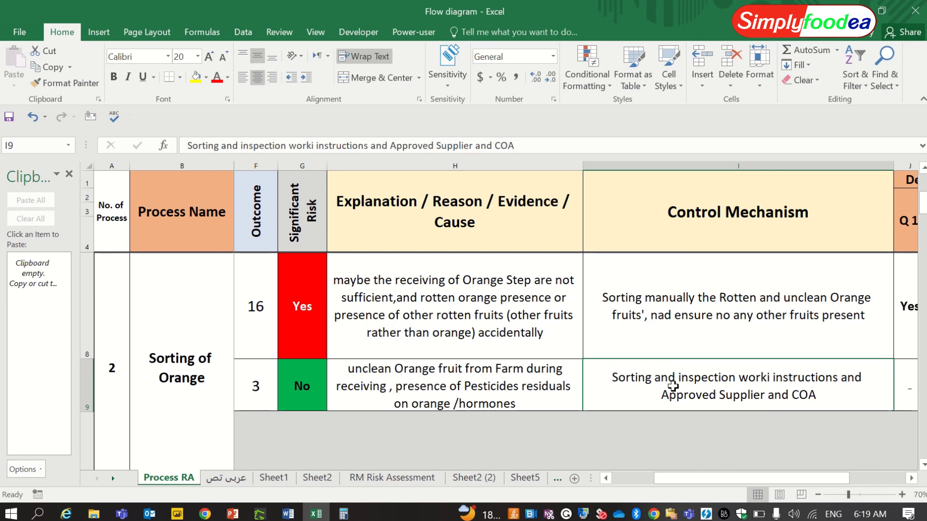
# - Enter the I9 control: sorting and inspection work instructions, Approved Supplier and COA
pyautogui.doubleClick(774, 382)
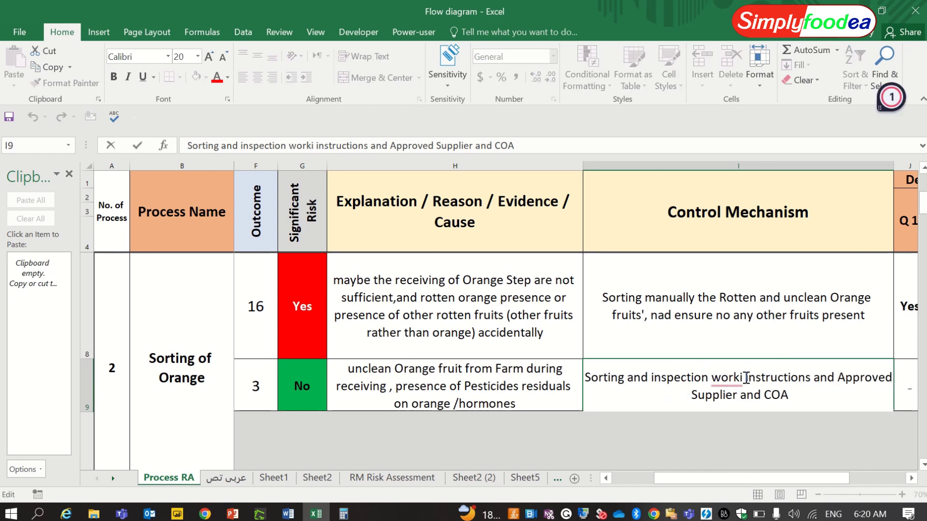
pyautogui.press('BackSpace')
pyautogui.press('BackSpace')
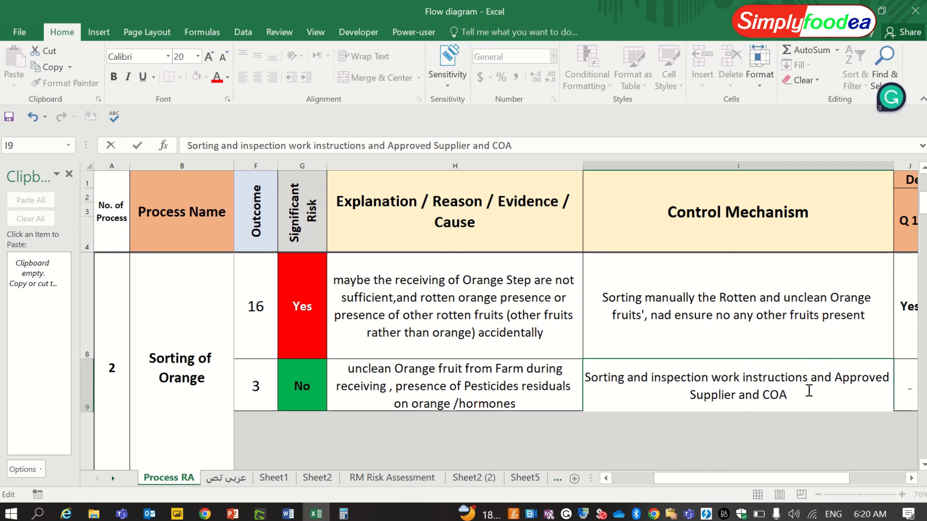
pyautogui.click(805, 315)
pyautogui.click(795, 378)
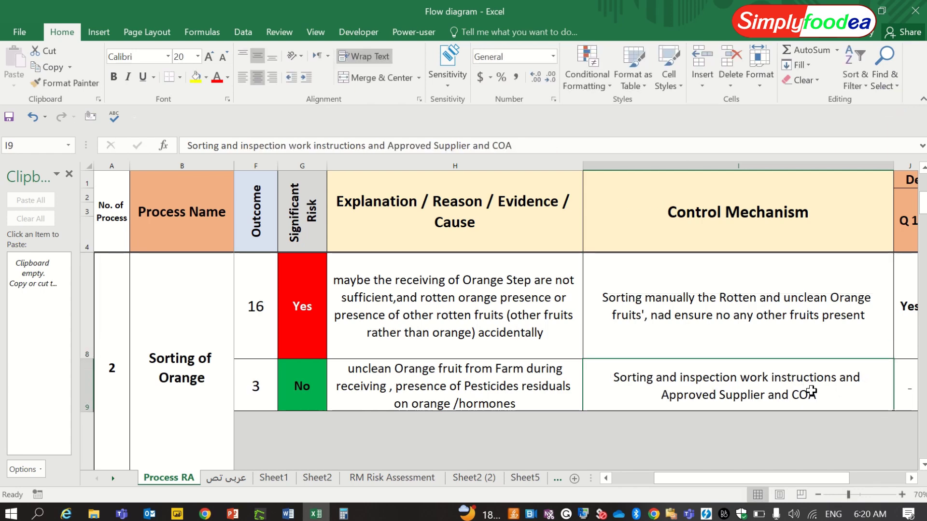
pyautogui.doubleClick(812, 392)
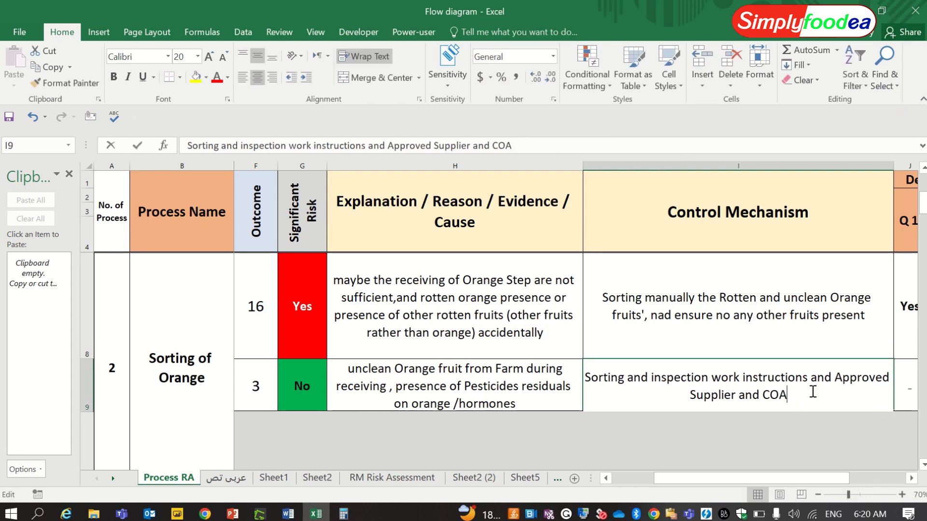
pyautogui.click(770, 320)
pyautogui.click(767, 380)
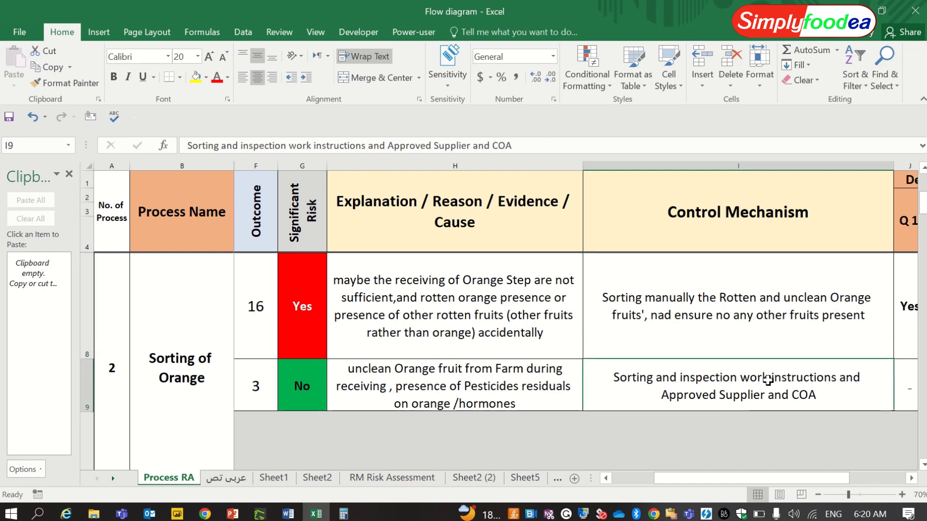
# - Step across the chemical row's blank decision tree answers to the OPRP classification and back to Q 1
pyautogui.click(533, 375)
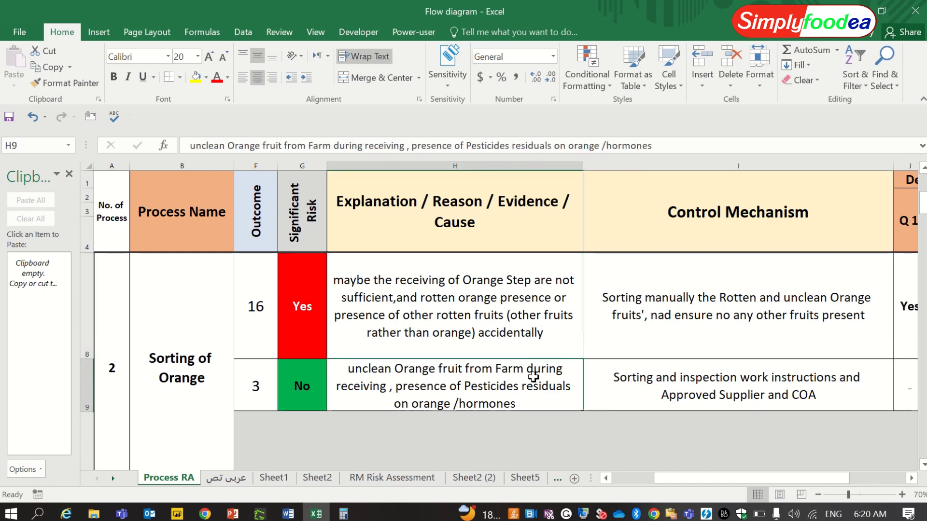
pyautogui.press('Right')
pyautogui.press('Right')
pyautogui.press('Right')
pyautogui.press('Right')
pyautogui.press('Right')
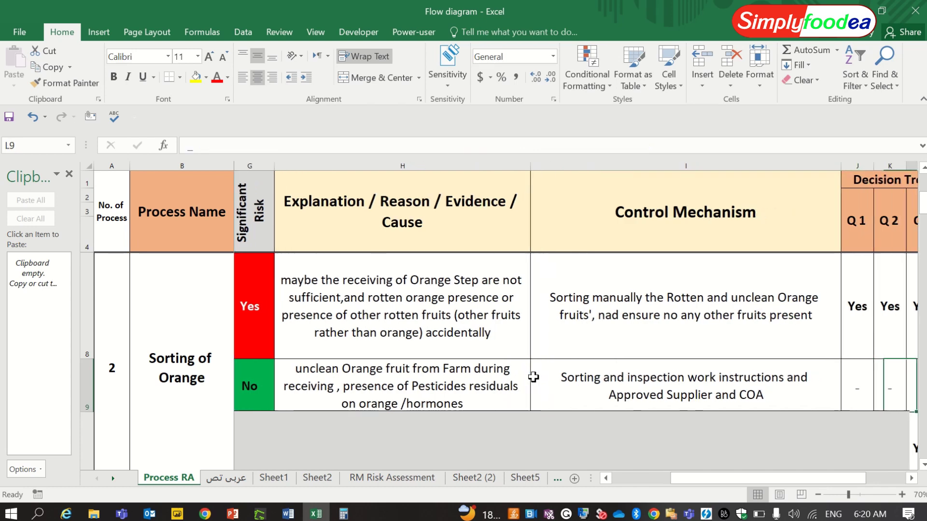
pyautogui.press('Right')
pyautogui.press('Left')
pyautogui.press('Left')
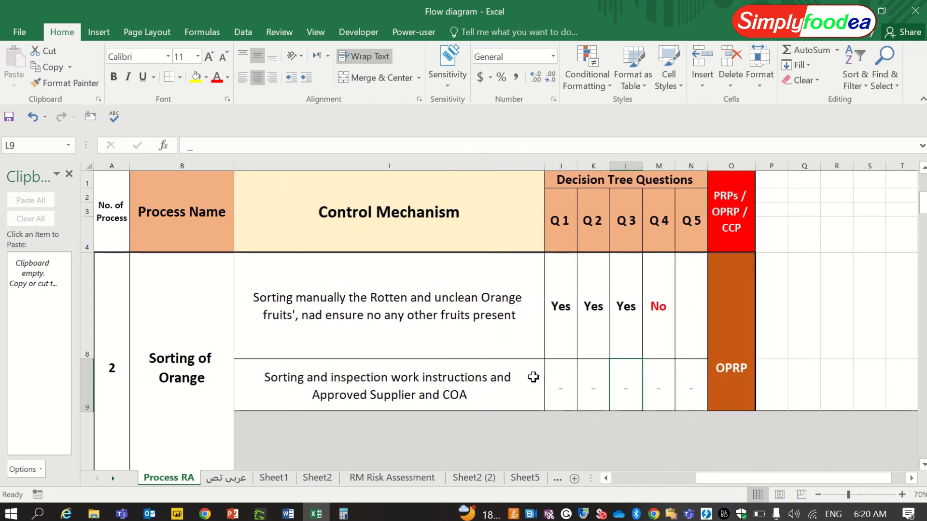
pyautogui.press('Left')
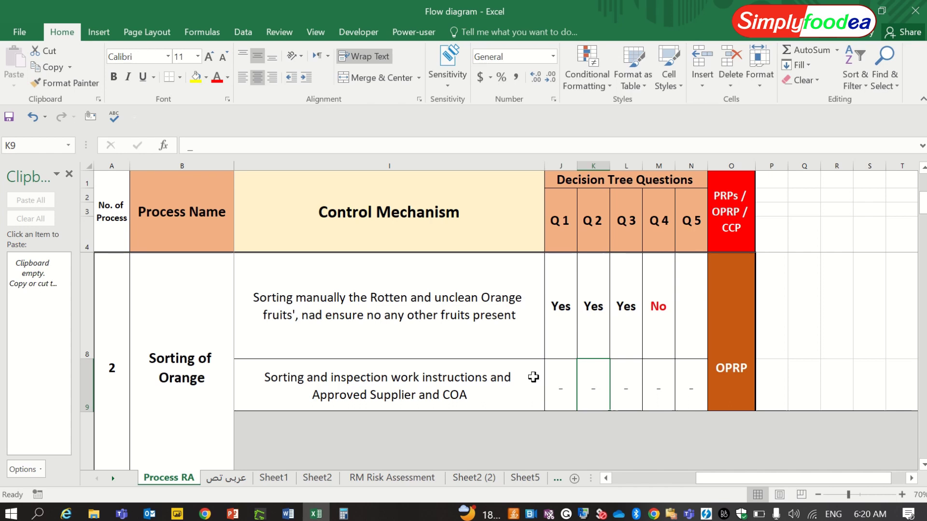
pyautogui.press('Left')
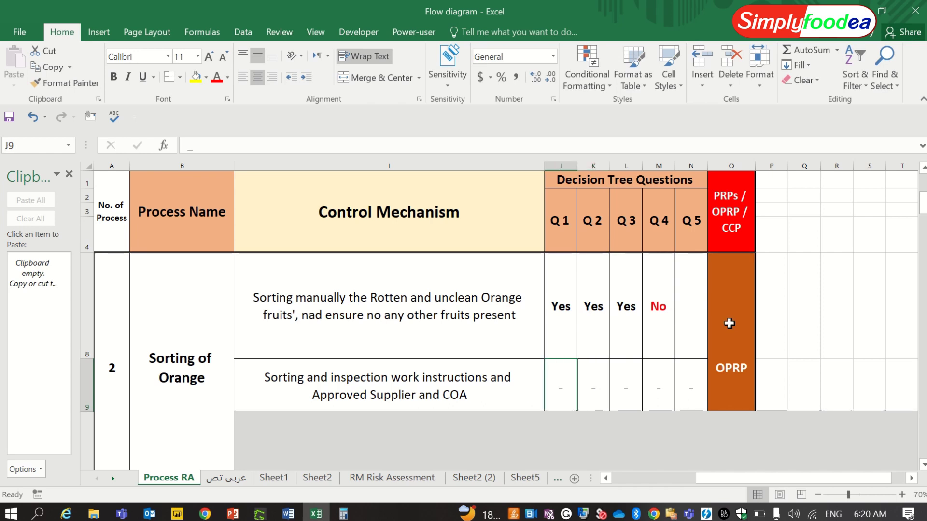
pyautogui.moveTo(716, 481); pyautogui.dragTo(632, 481)
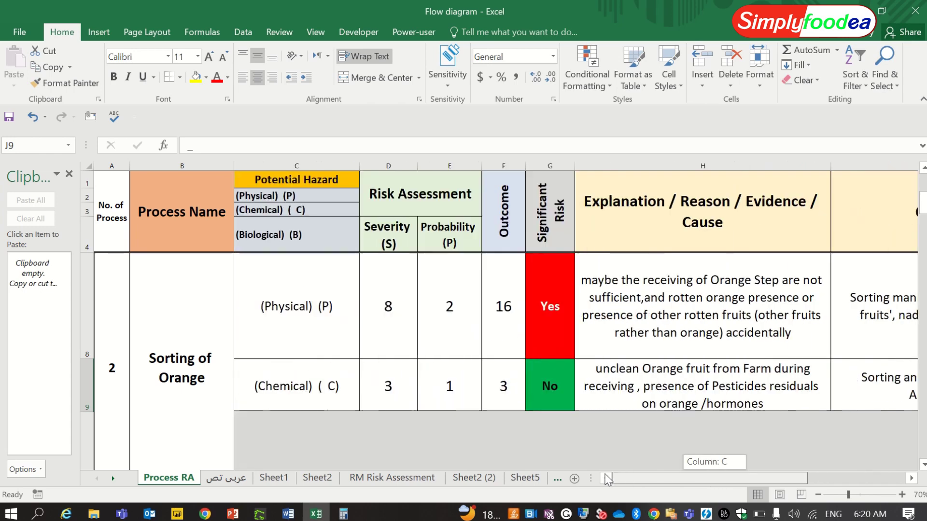
# - Move the grey cover shape down to reveal the Biological hazard row of Sorting of Orange
pyautogui.click(548, 445)
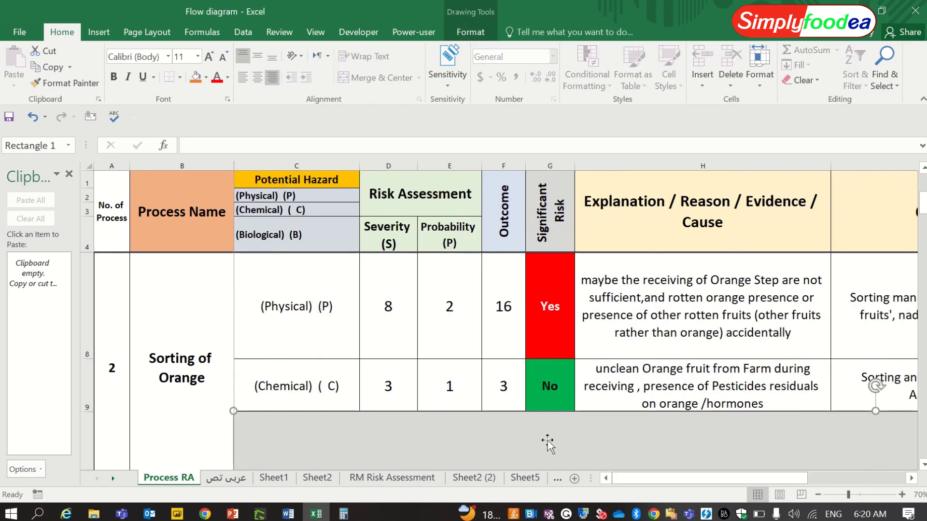
pyautogui.moveTo(548, 445); pyautogui.dragTo(547, 447)
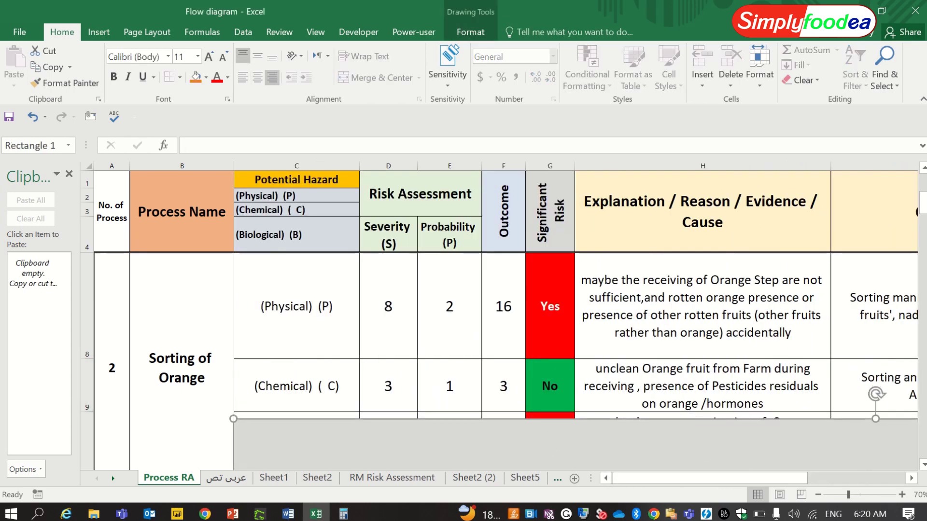
pyautogui.click(923, 466)
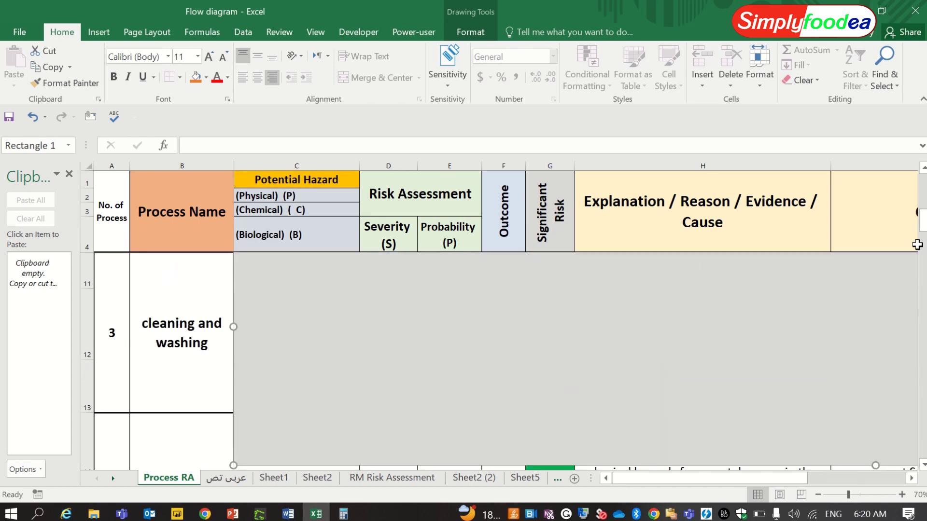
pyautogui.scroll(1, 923, 176)
pyautogui.scroll(1, 923, 176)
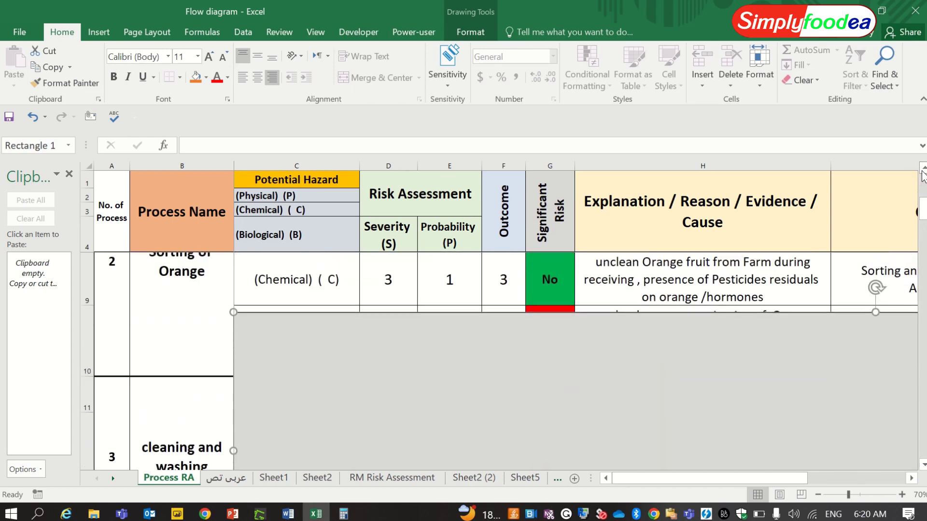
pyautogui.moveTo(420, 368); pyautogui.dragTo(420, 430)
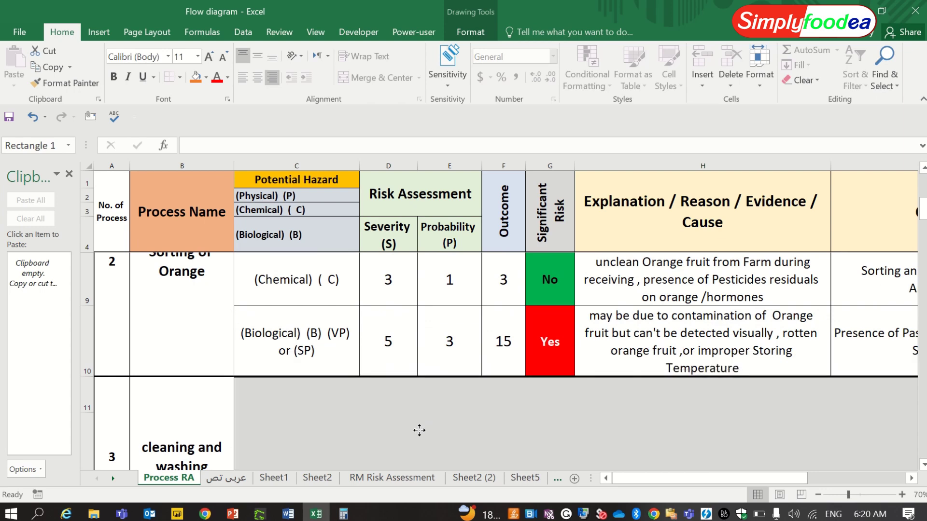
# - Review the Biological row's severity, probability and significant risk values
pyautogui.click(393, 354)
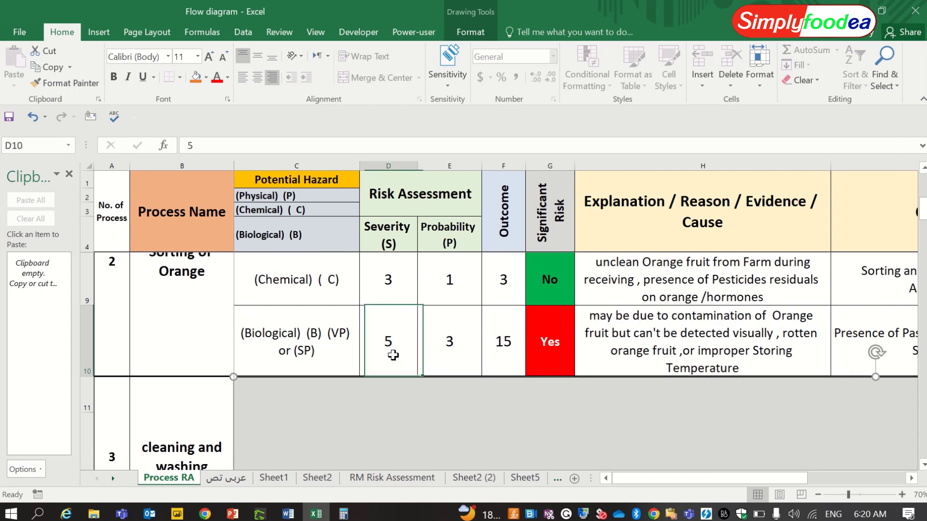
pyautogui.click(455, 333)
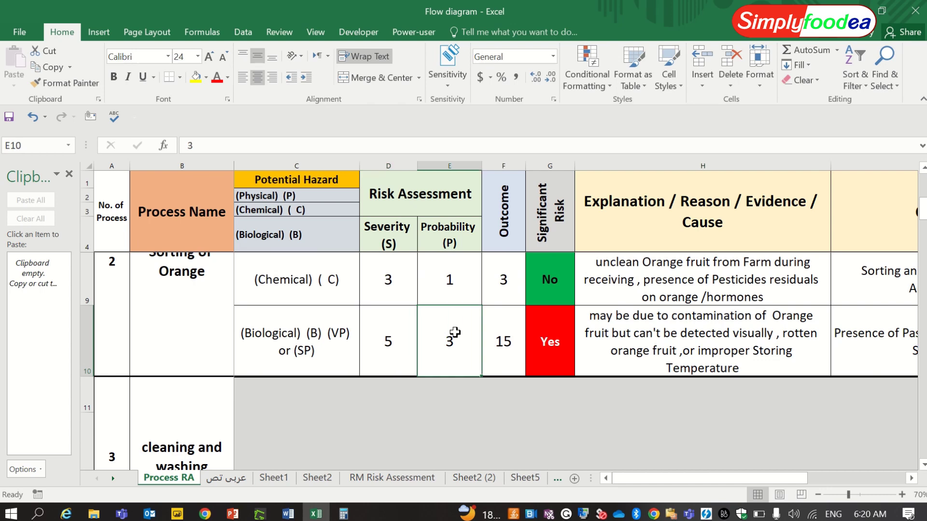
pyautogui.press('Right')
pyautogui.press('Right')
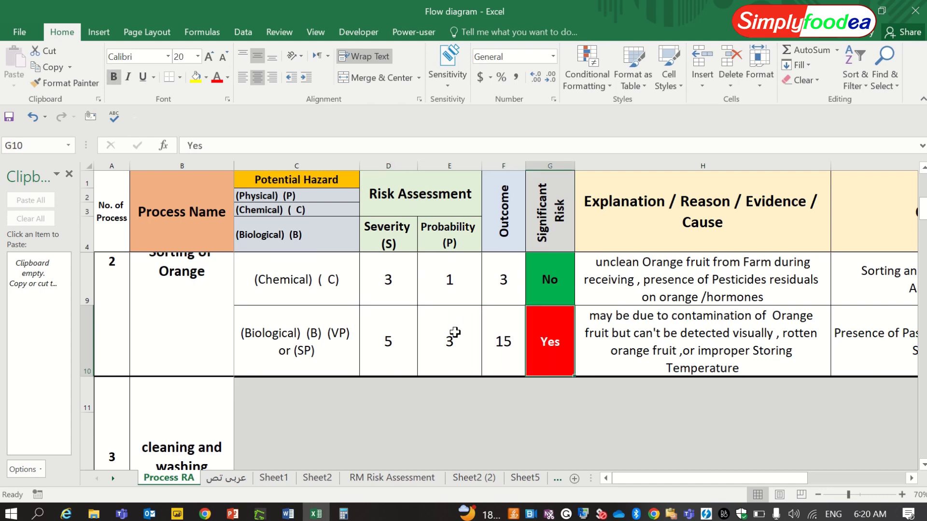
pyautogui.press('Right')
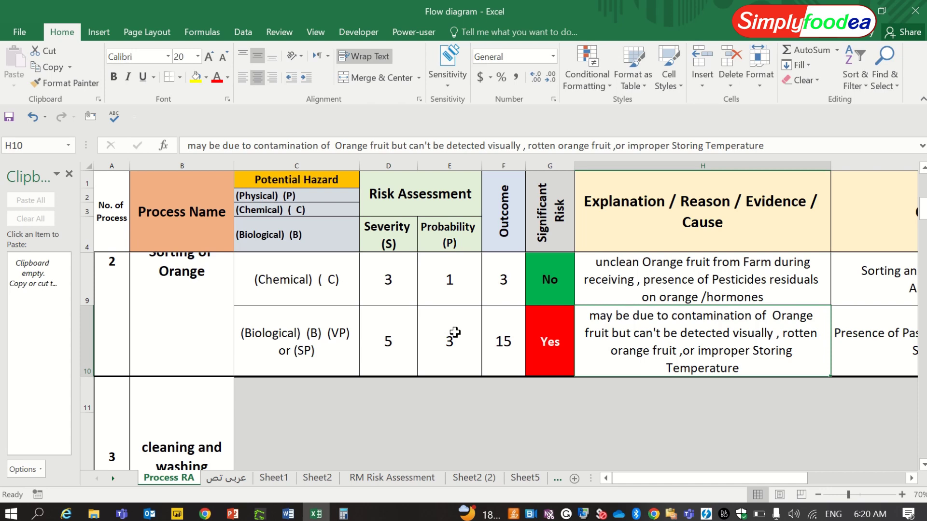
pyautogui.click(375, 360)
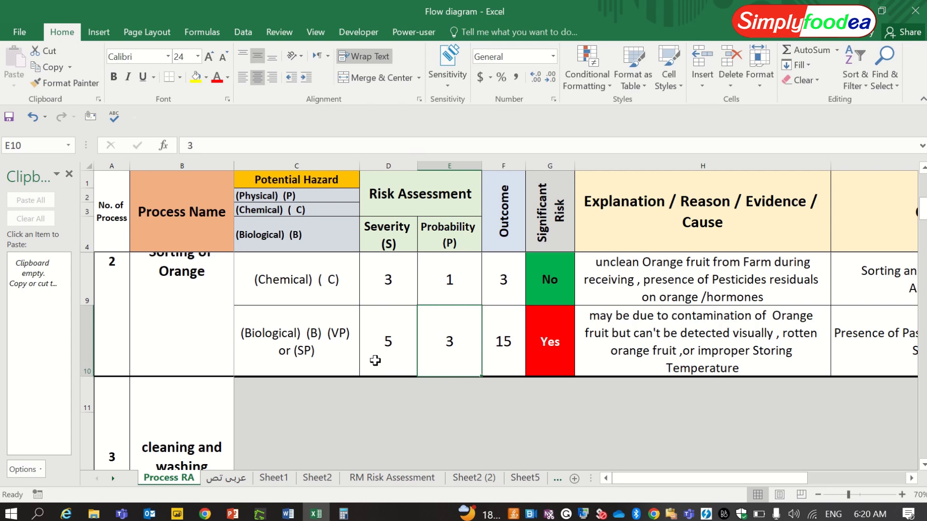
pyautogui.press('Right')
pyautogui.press('Right')
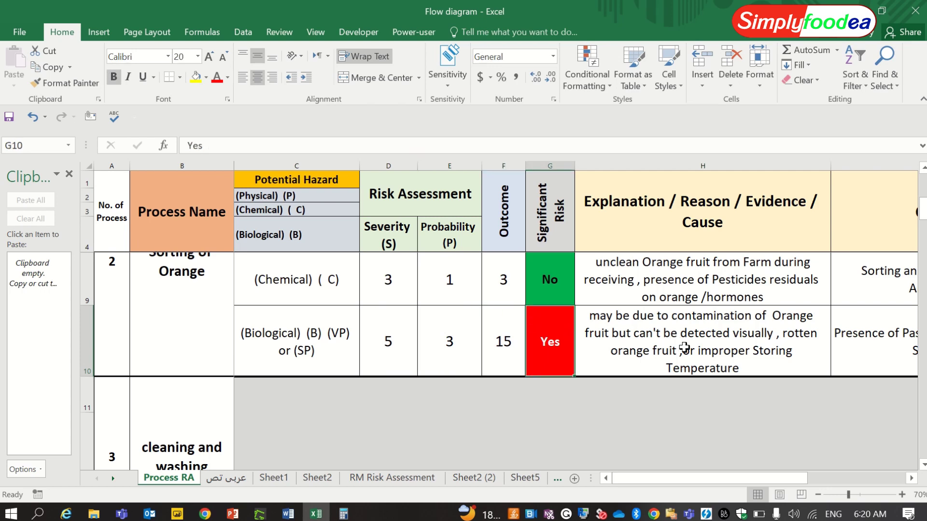
# - Bold the word 'visually' in the Biological row's explanation text
pyautogui.doubleClick(747, 334)
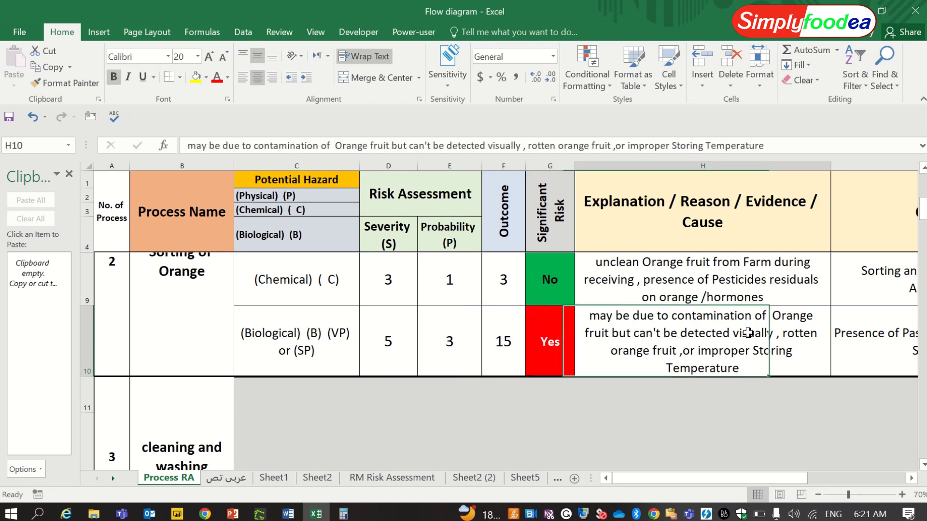
pyautogui.doubleClick(726, 341)
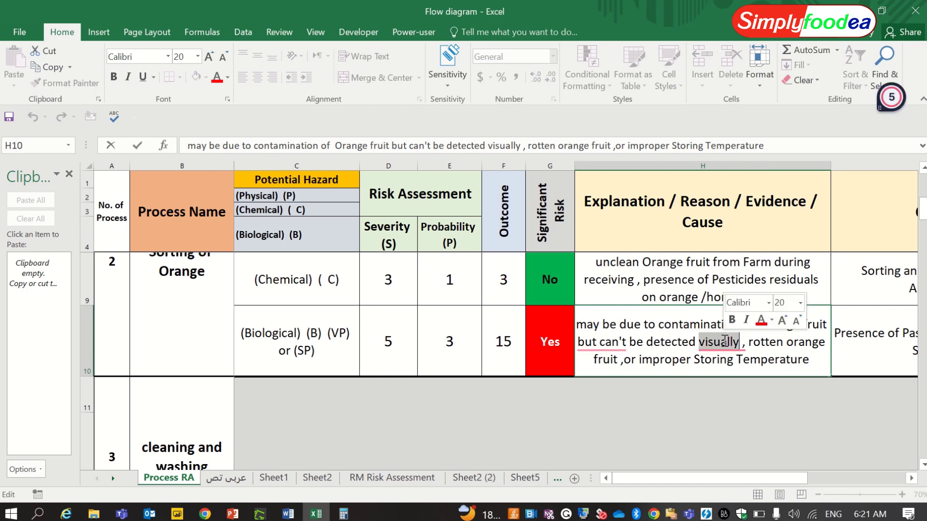
pyautogui.click(732, 319)
pyautogui.click(726, 338)
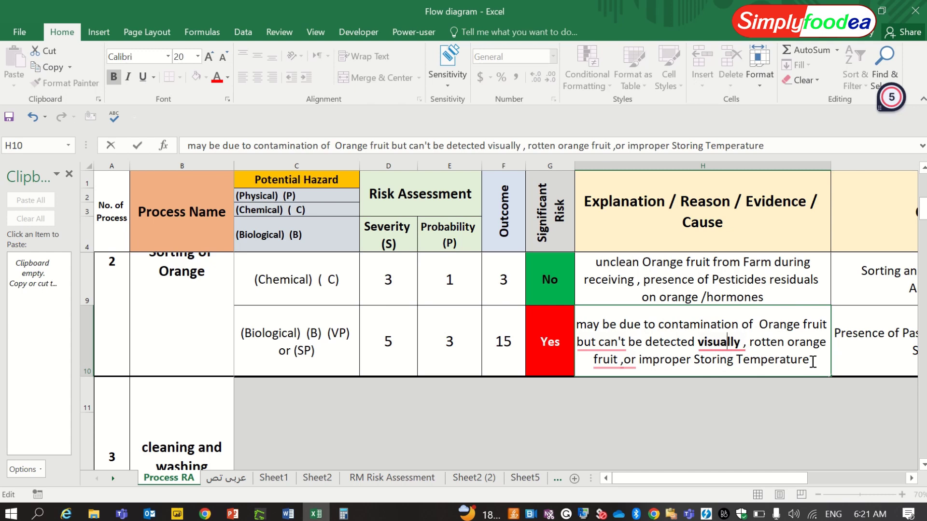
pyautogui.moveTo(813, 362); pyautogui.dragTo(737, 362)
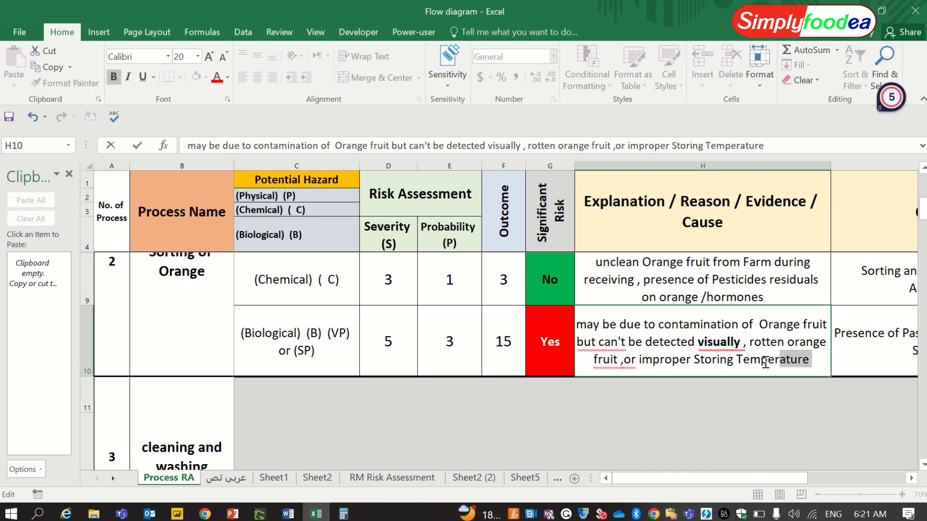
pyautogui.click(741, 361)
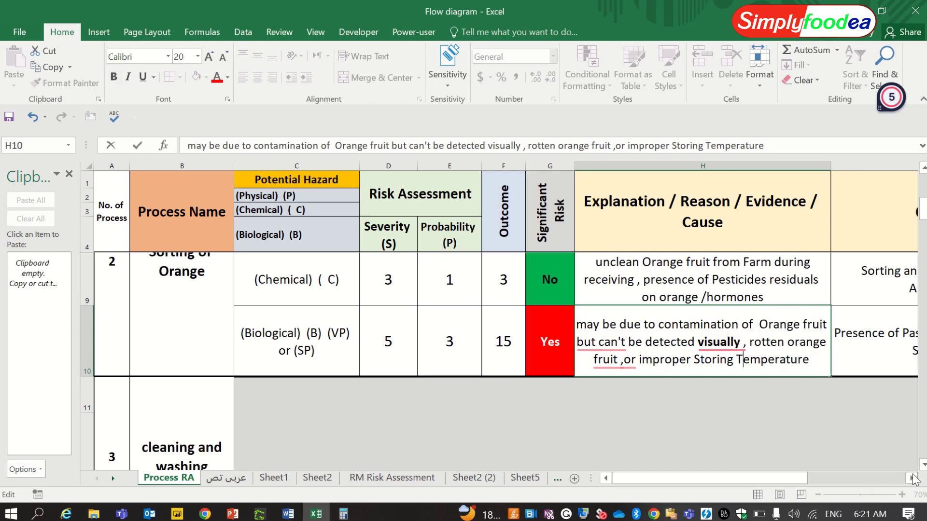
# - Bring the Control Mechanism column into view and switch to the Word flow diagram
pyautogui.click(911, 478)
pyautogui.click(912, 478)
pyautogui.click(912, 478)
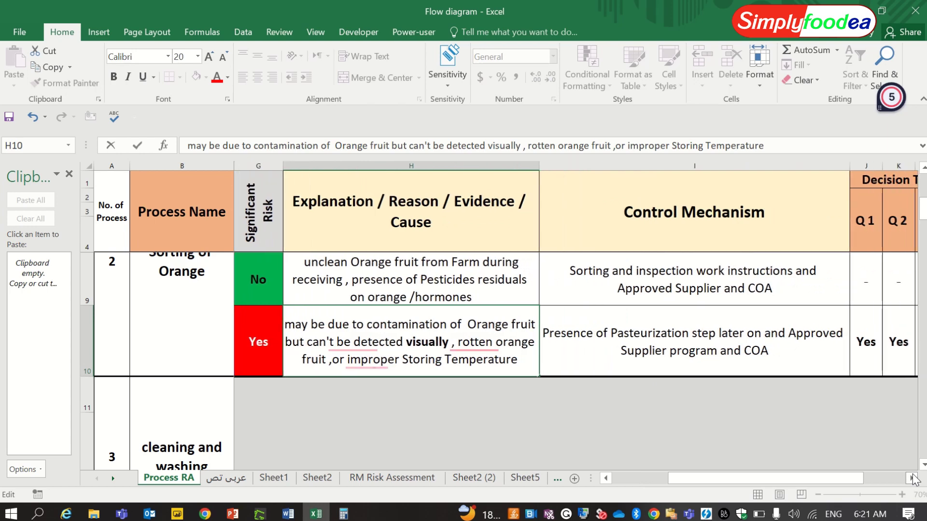
pyautogui.click(911, 478)
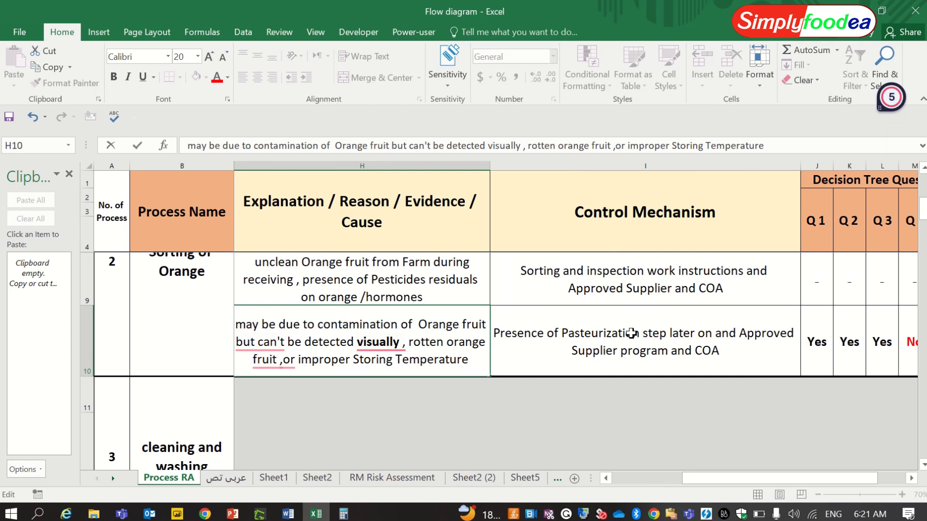
pyautogui.hotkey('alt', 'Tab')
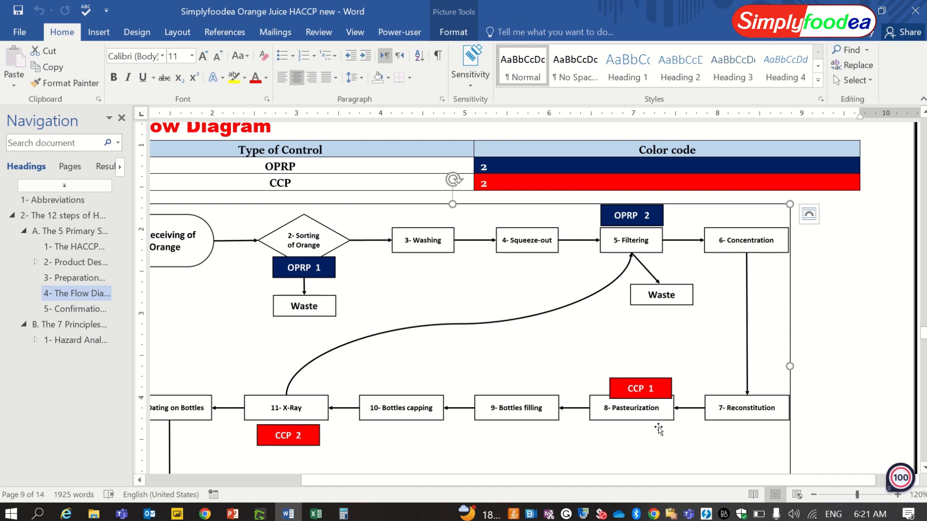
# - Return from the Word flow diagram to the Excel risk assessment sheet
pyautogui.hotkey('alt', 'Tab')
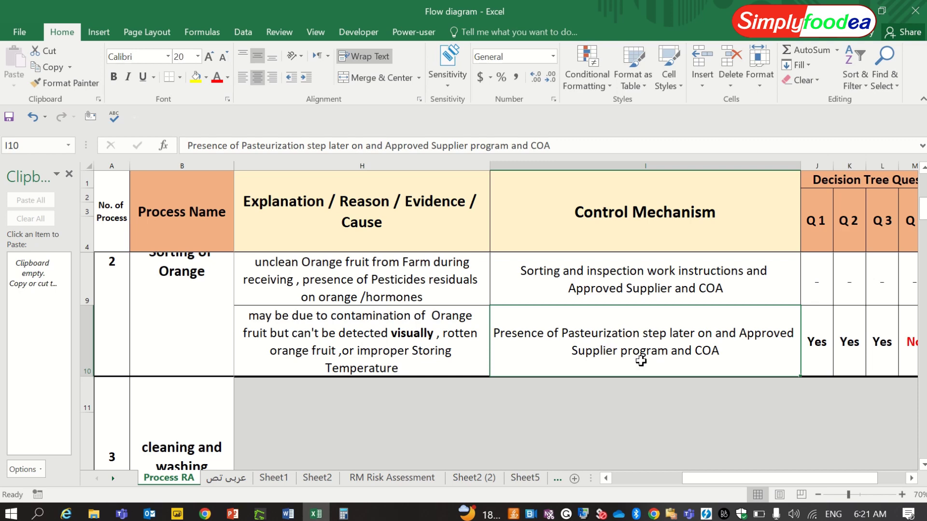
# - Commit the biological control text 'Pasteurization step later on plus Approved Supplier program and COA'
pyautogui.doubleClick(592, 352)
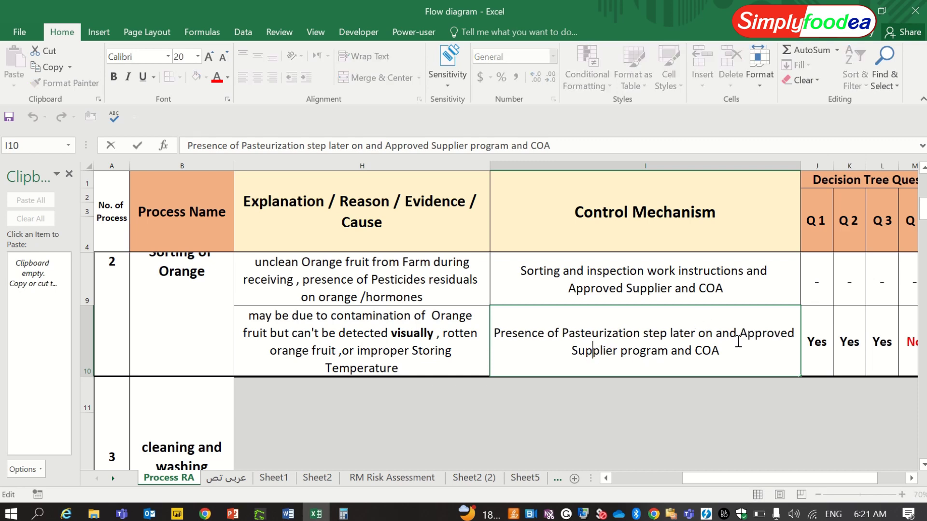
pyautogui.moveTo(742, 334); pyautogui.dragTo(666, 353)
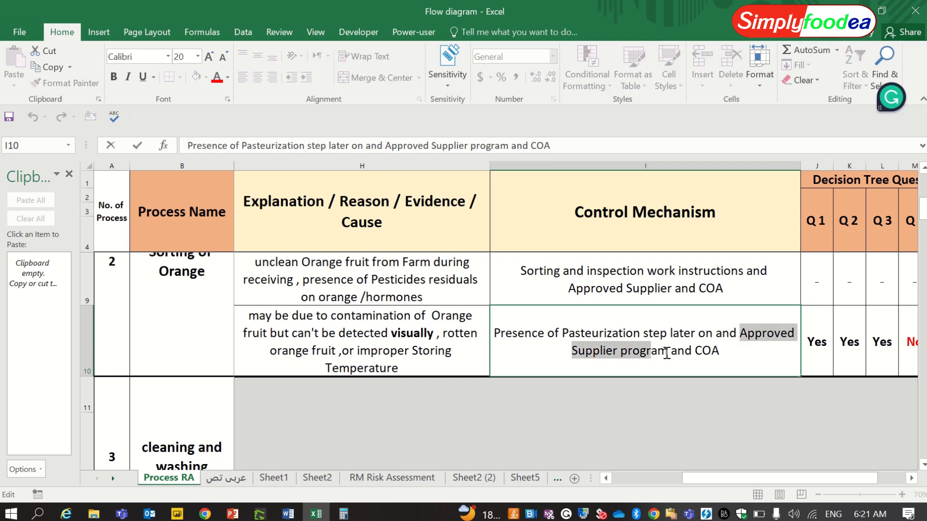
pyautogui.click(697, 353)
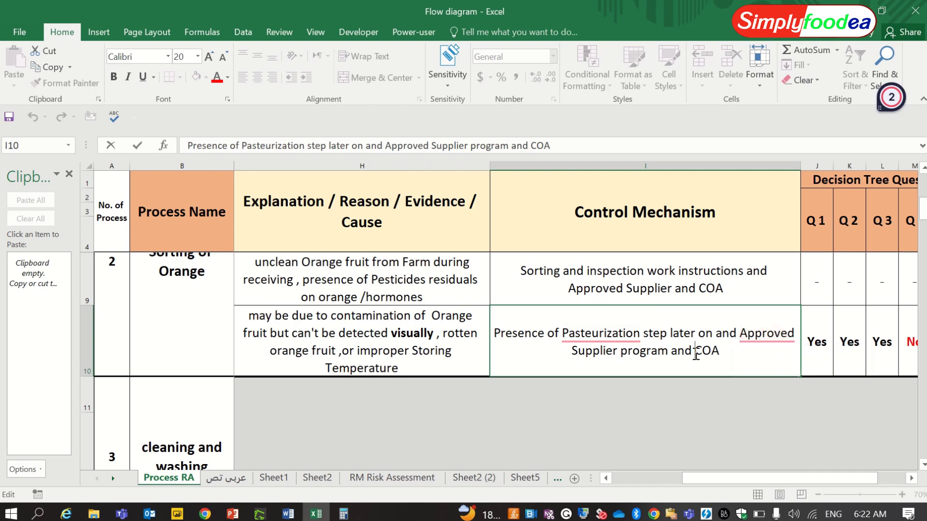
pyautogui.doubleClick(709, 354)
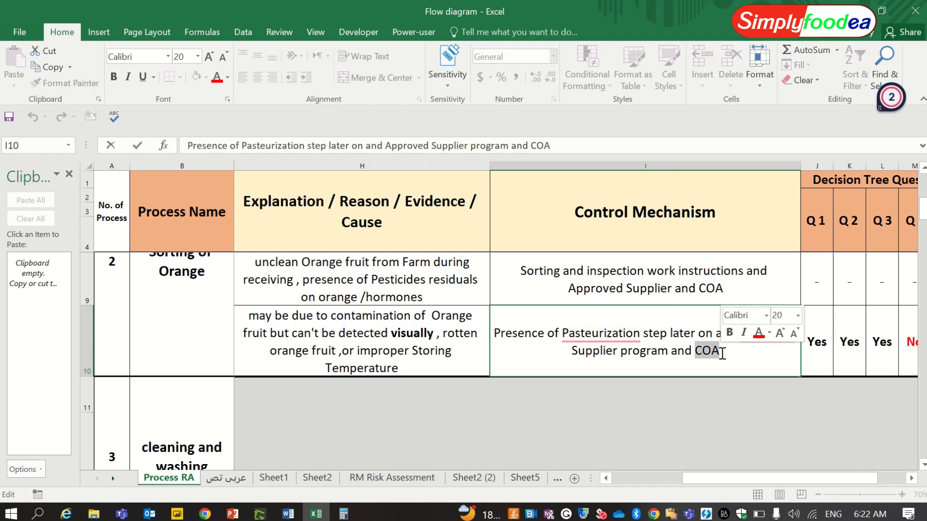
pyautogui.click(827, 356)
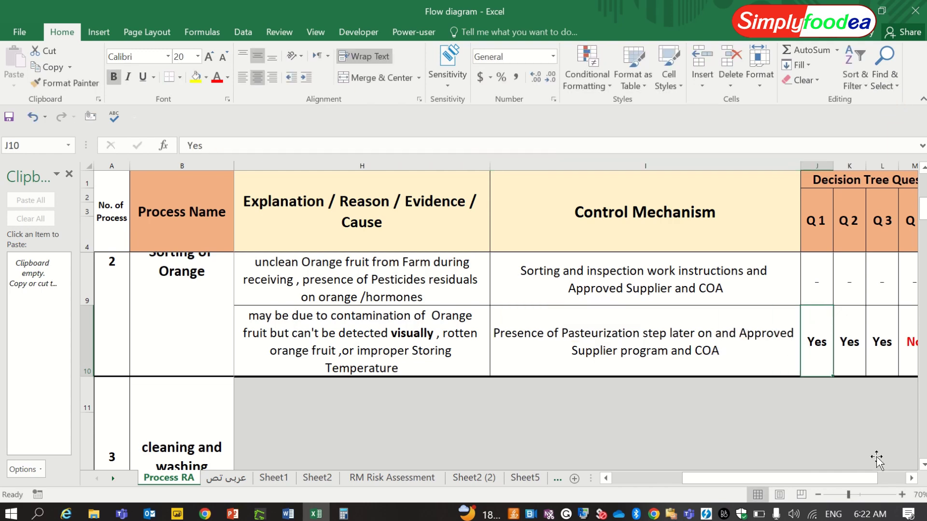
pyautogui.click(910, 478)
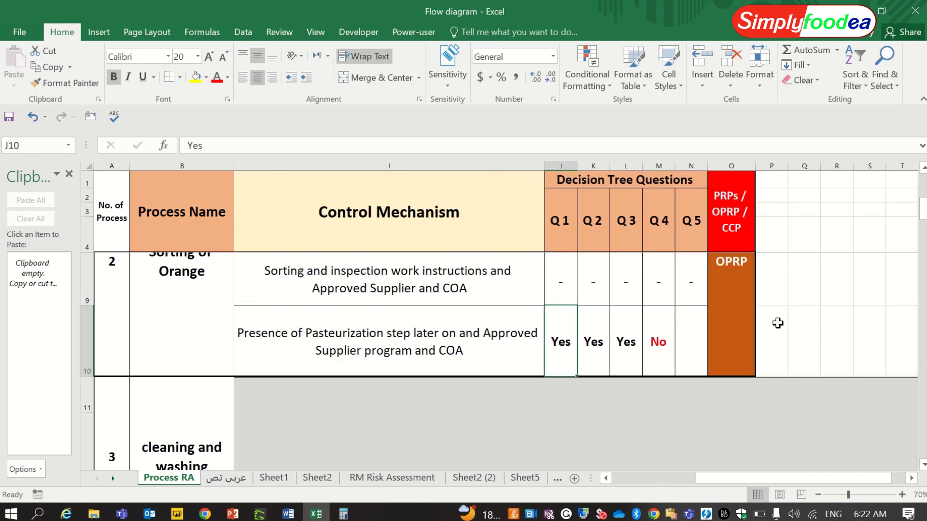
pyautogui.click(818, 495)
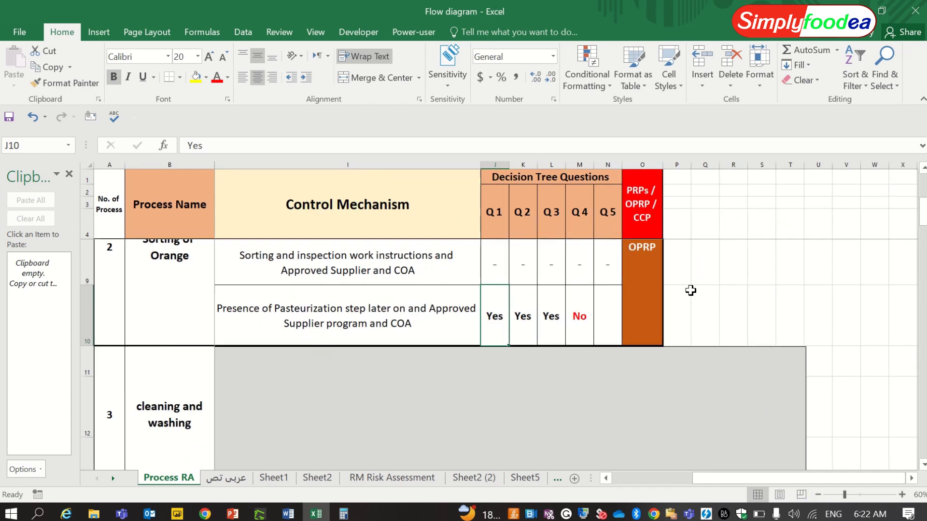
pyautogui.click(924, 169)
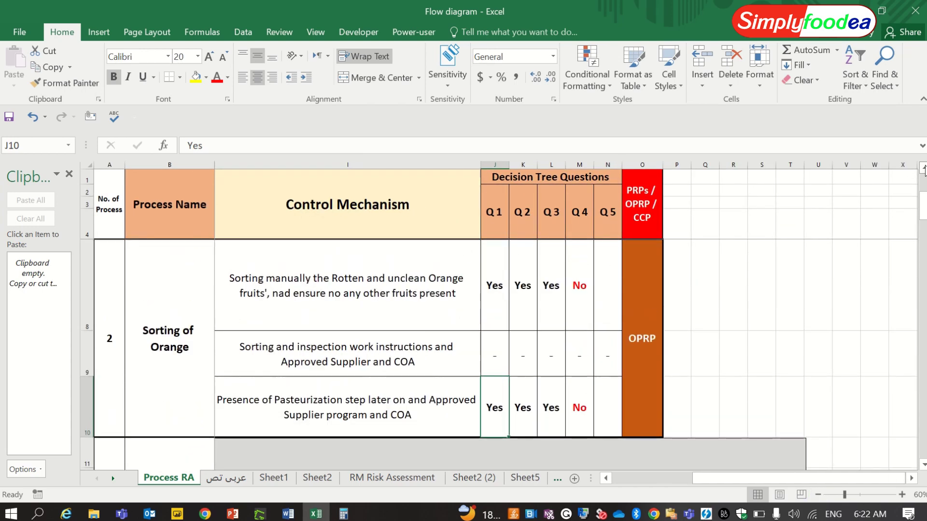
pyautogui.click(638, 330)
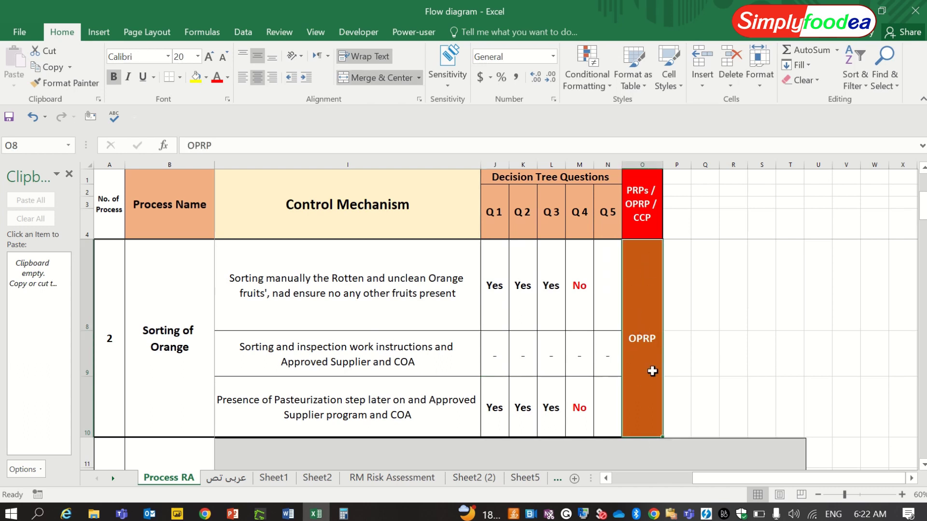
# - Unmerge the OPRP classification and copy OPRP into the biological hazard's cell
pyautogui.click(380, 78)
pyautogui.click(720, 318)
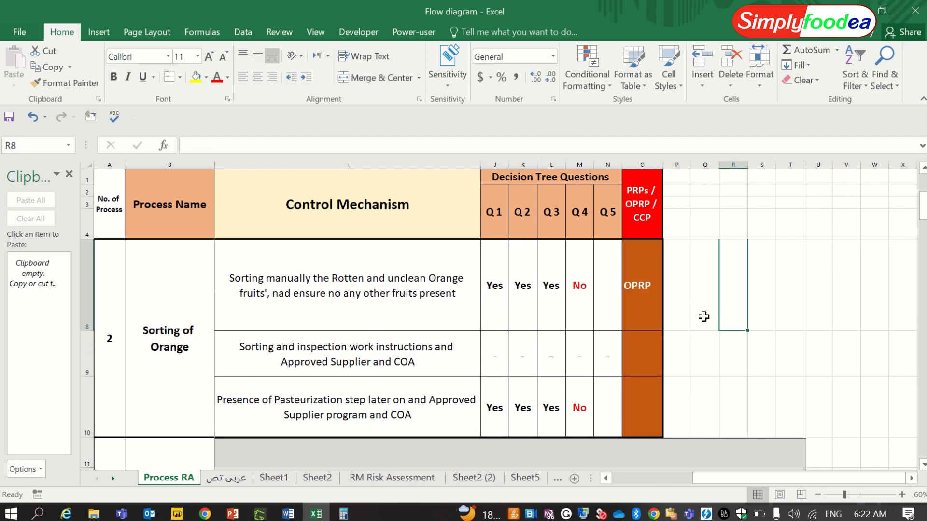
pyautogui.click(634, 298)
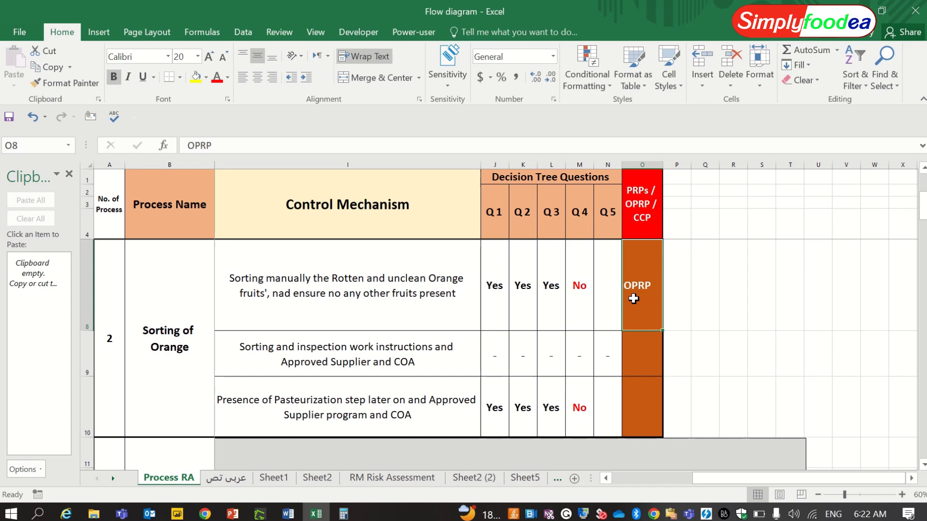
pyautogui.hotkey('ctrl', 'c')
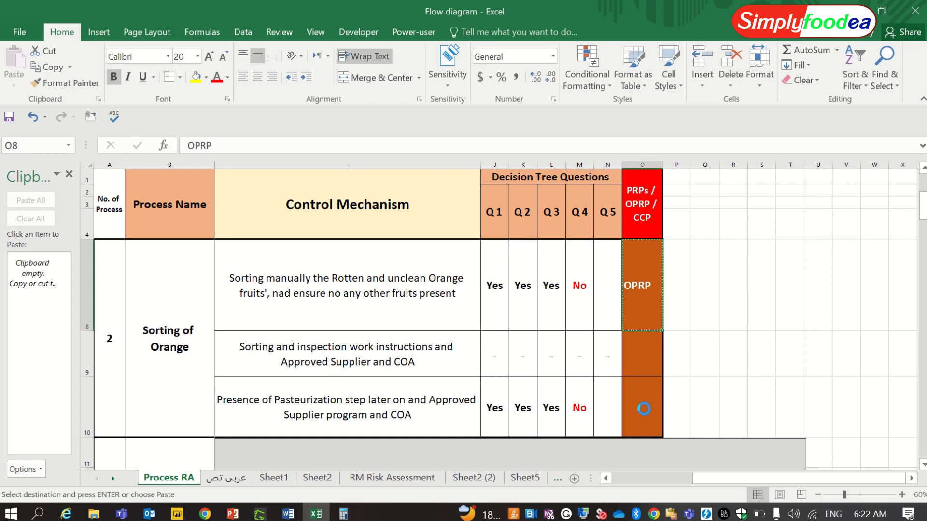
pyautogui.click(643, 409)
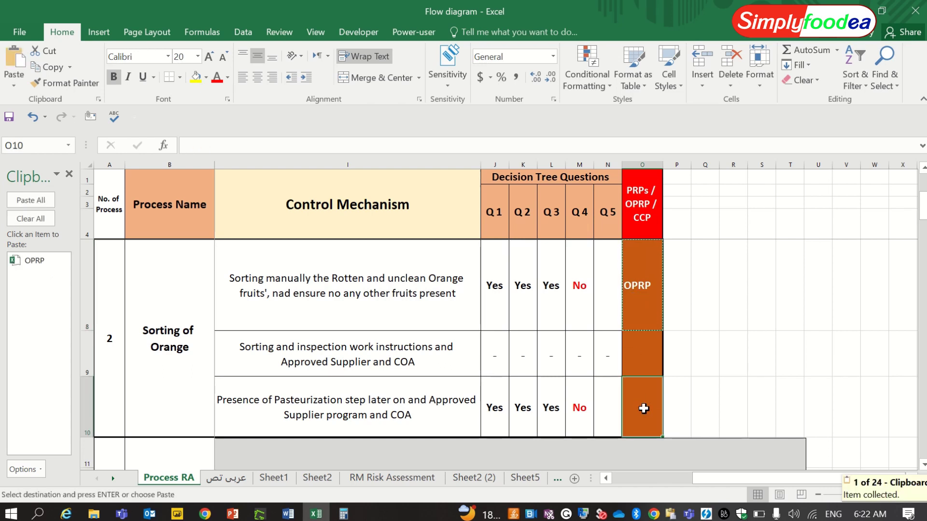
pyautogui.hotkey('ctrl', 'v')
# - Enter PRP as the chemical hazard's classification and fill it green
pyautogui.click(643, 355)
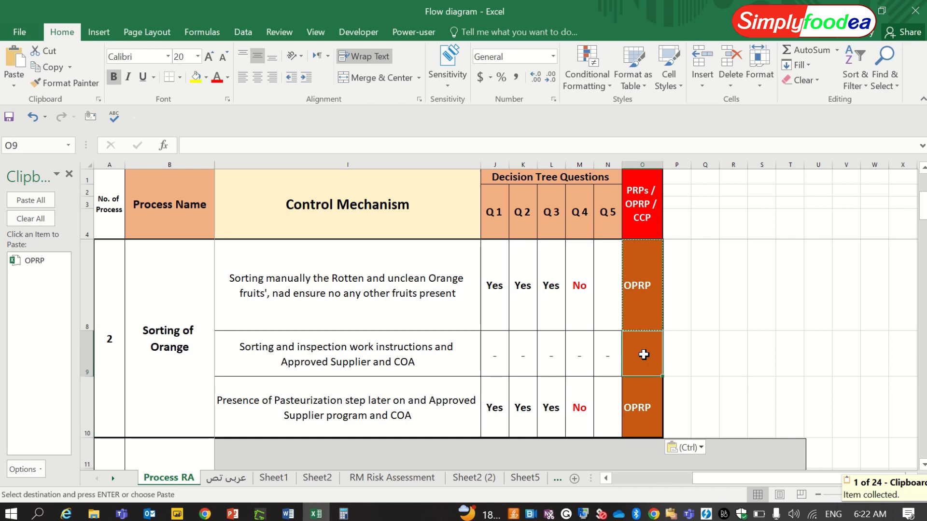
pyautogui.write('PRP')
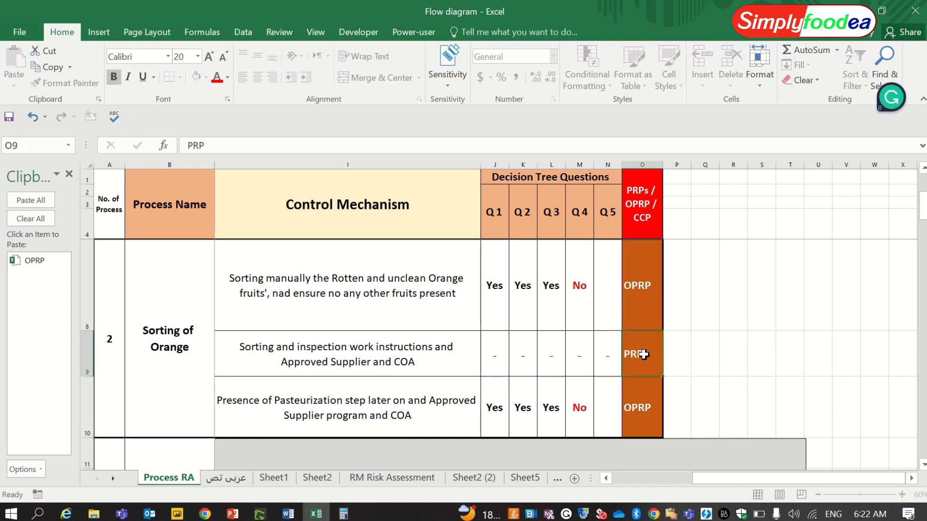
pyautogui.press('Return')
pyautogui.click(643, 355)
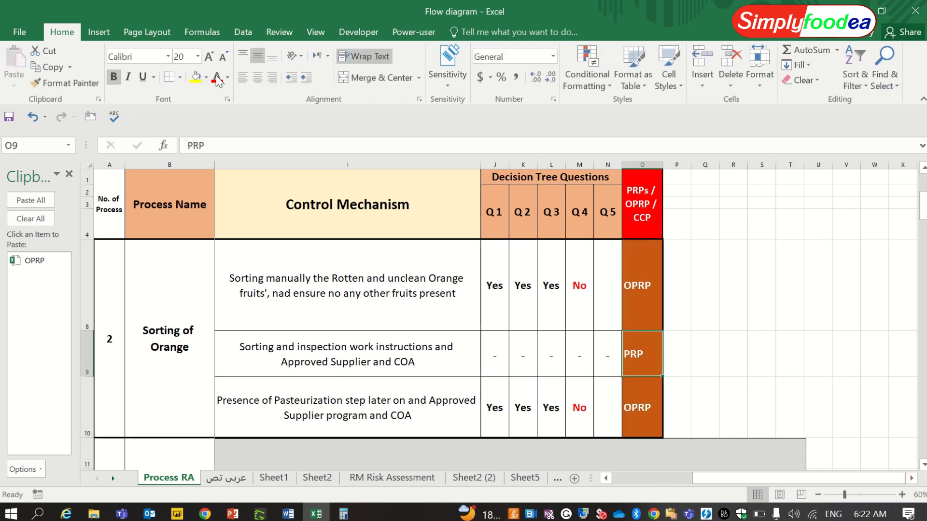
pyautogui.click(206, 77)
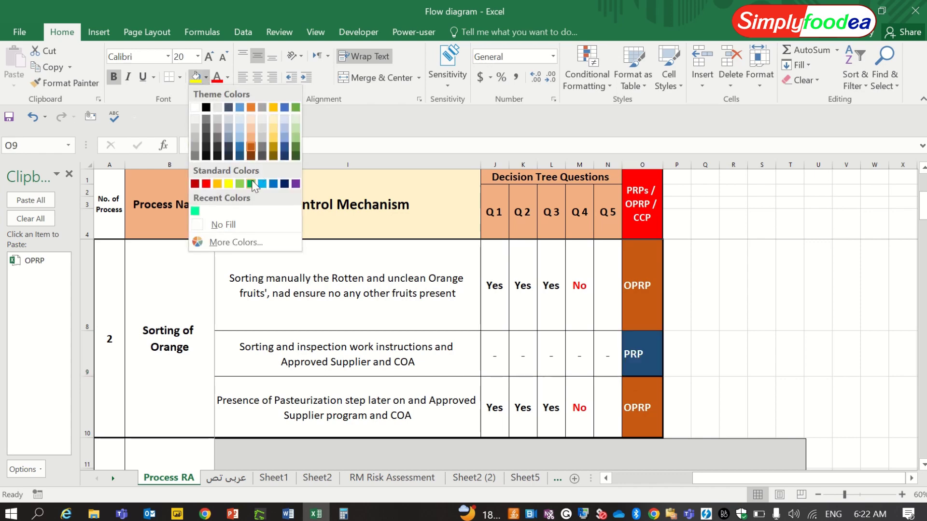
pyautogui.click(195, 210)
pyautogui.click(761, 295)
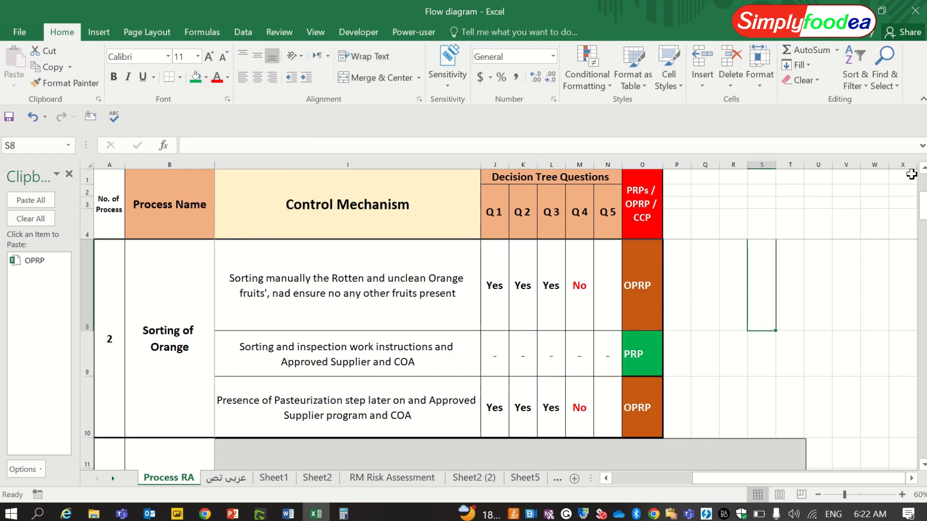
pyautogui.scroll(1, 923, 174)
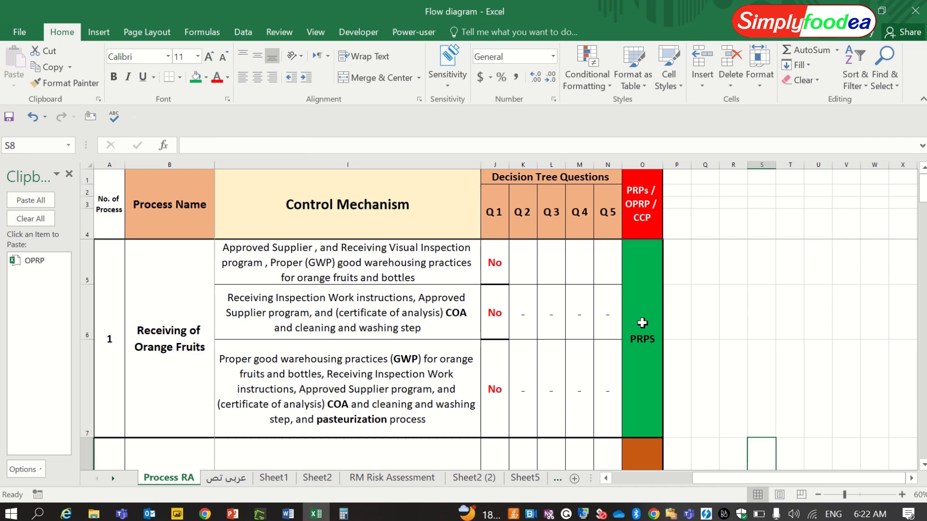
# - Select the whole classification column O
pyautogui.click(923, 468)
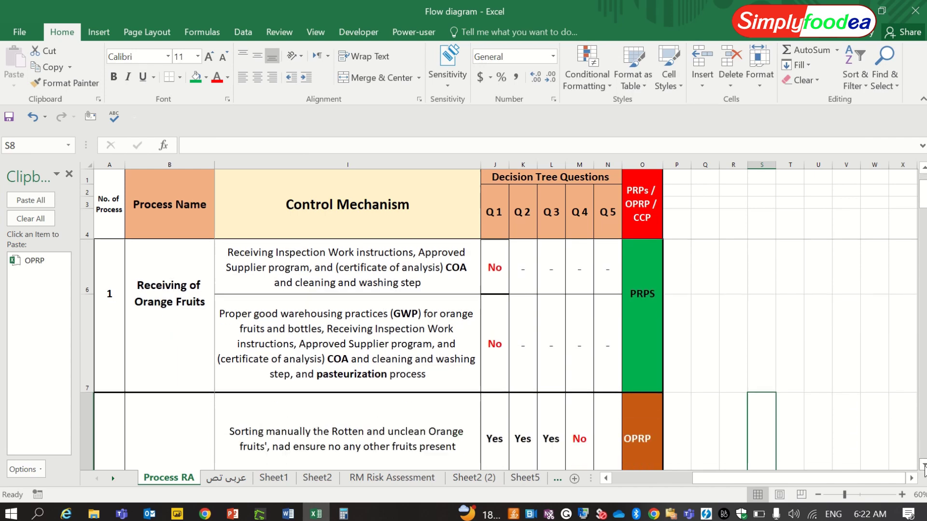
pyautogui.click(923, 467)
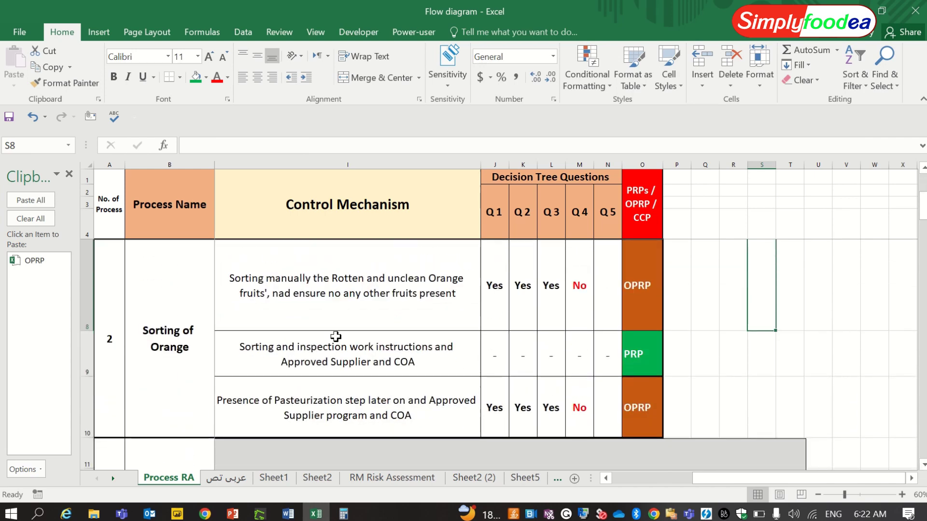
pyautogui.click(641, 166)
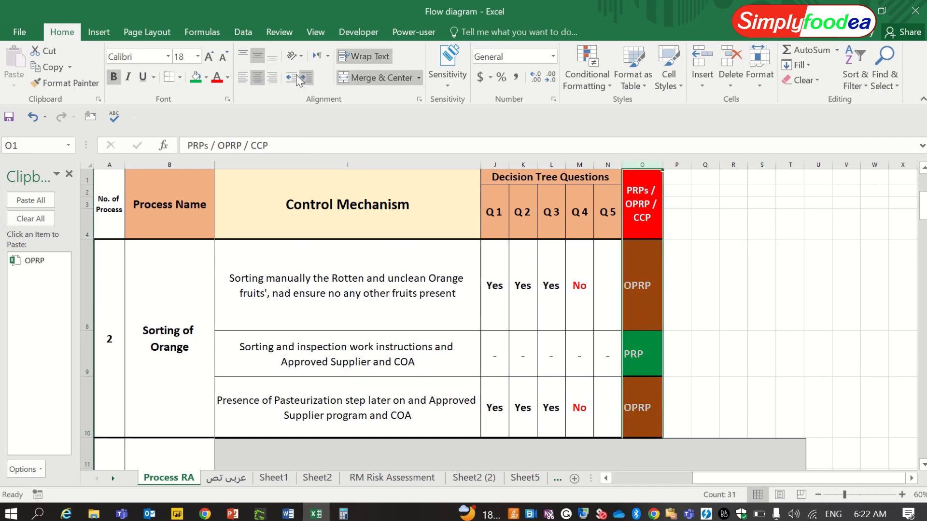
# - Centre the classification column and clear PRP from the chemical hazard cell
pyautogui.click(256, 77)
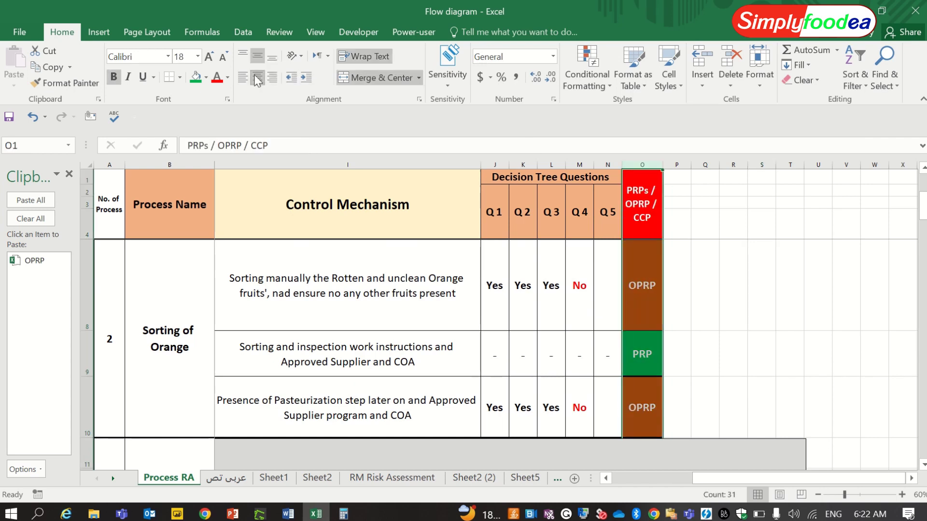
pyautogui.click(686, 279)
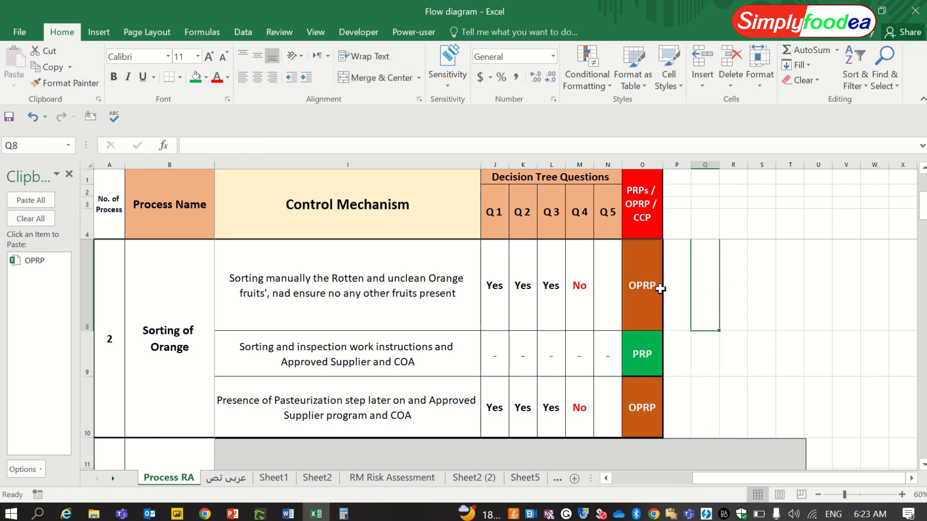
pyautogui.click(627, 294)
pyautogui.click(648, 368)
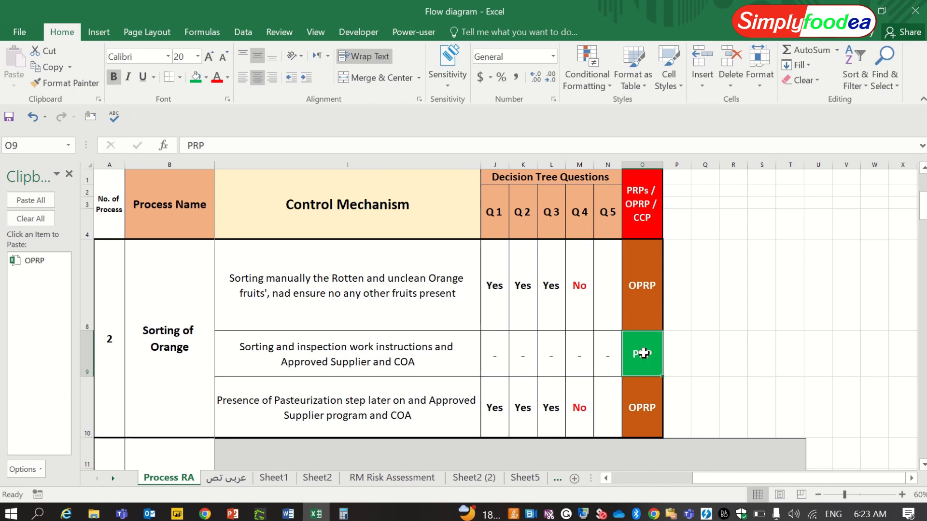
pyautogui.press('Delete')
pyautogui.click(643, 404)
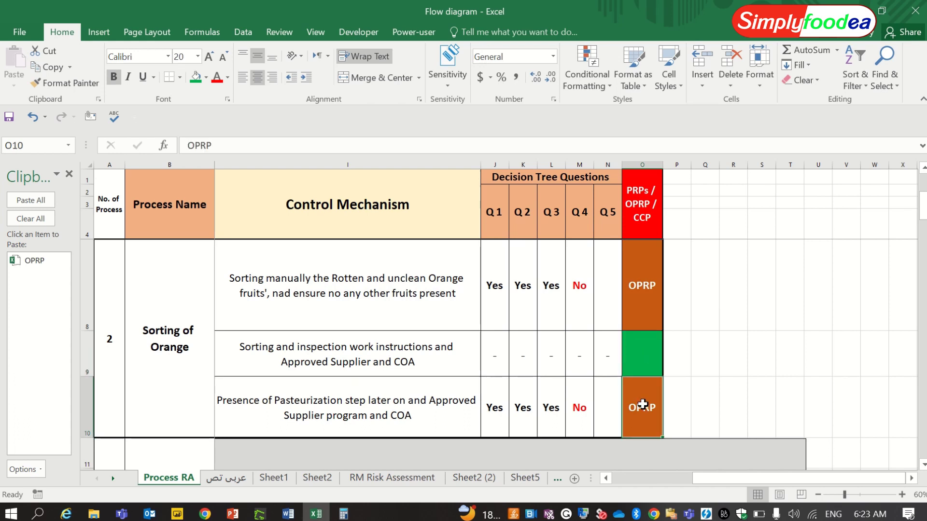
# - Merge O8:O10 back into one OPRP cell spanning all three hazard rows
pyautogui.moveTo(642, 296); pyautogui.dragTo(635, 440)
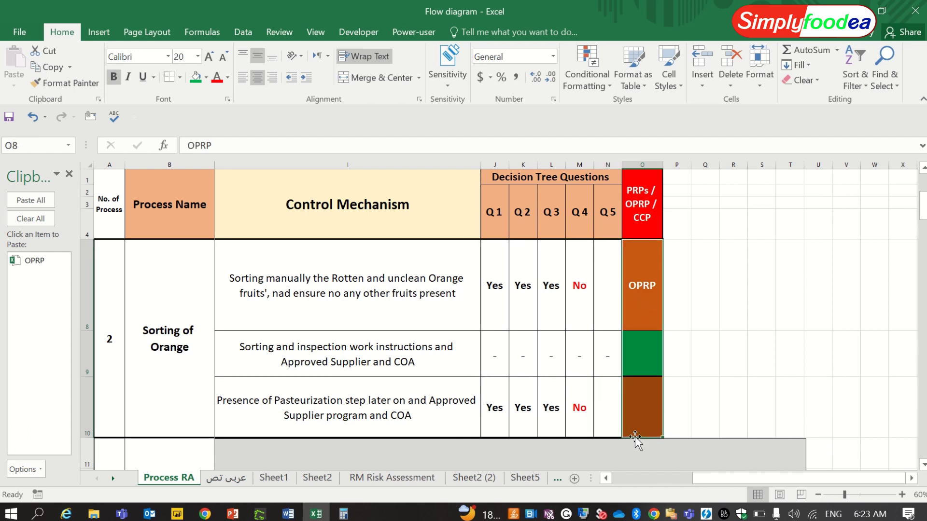
pyautogui.click(380, 77)
pyautogui.click(764, 321)
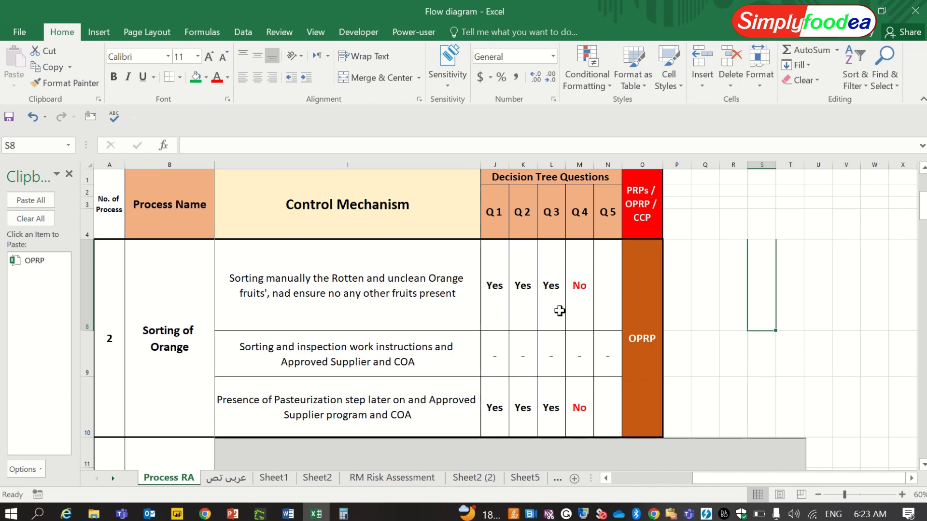
pyautogui.click(493, 316)
pyautogui.press('Left')
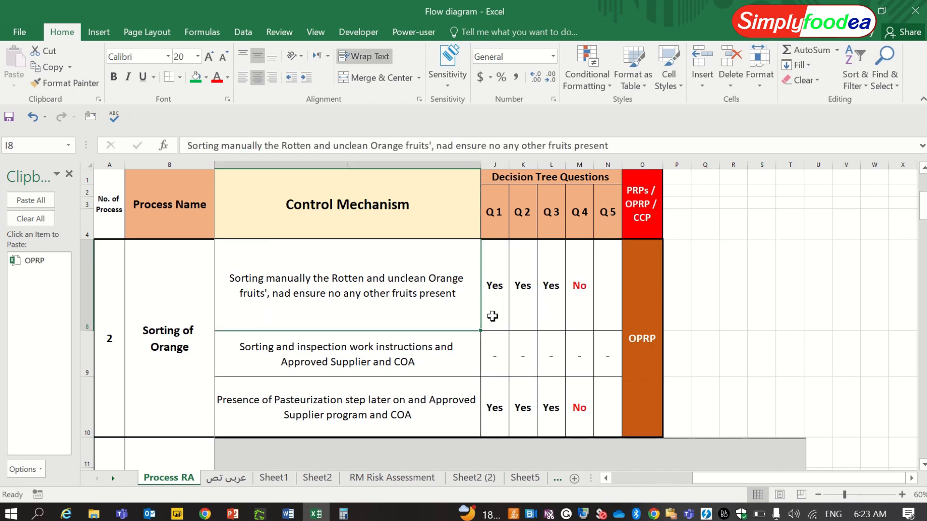
pyautogui.press('Left')
pyautogui.press('Left')
pyautogui.press('Left')
pyautogui.press('Left')
pyautogui.press('Left')
pyautogui.press('Left')
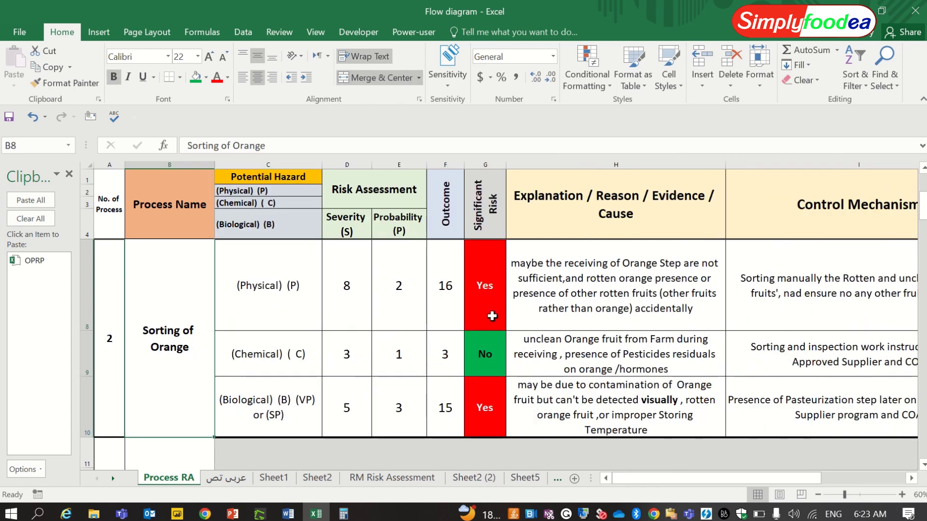
pyautogui.press('Right')
pyautogui.press('Down')
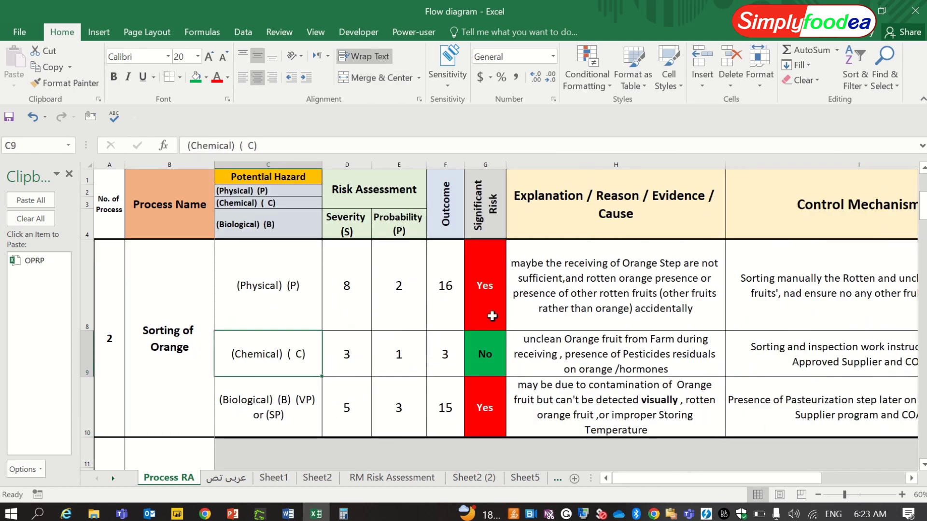
pyautogui.press('Down')
pyautogui.press('Right')
pyautogui.press('Right')
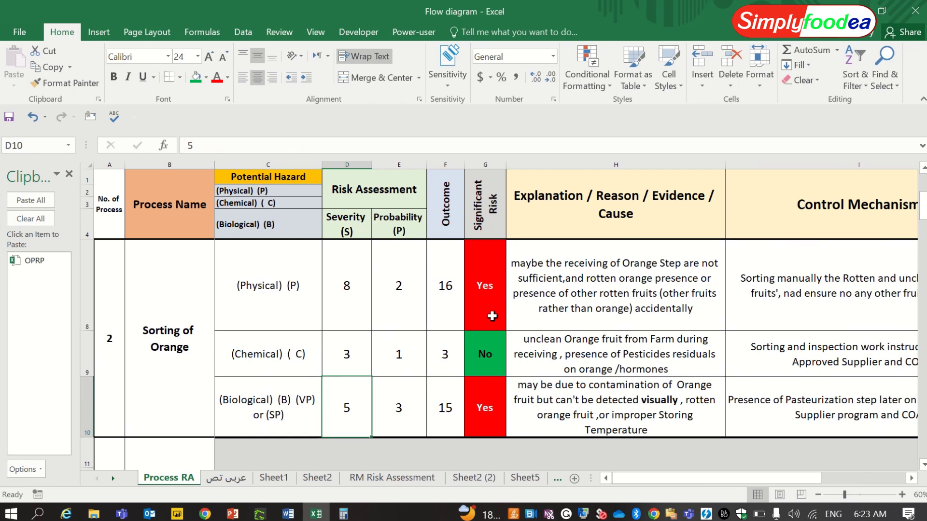
pyautogui.press('Right')
pyautogui.press('Right')
pyautogui.press('Right')
pyautogui.press('Right')
pyautogui.press('Right')
pyautogui.press('Right')
pyautogui.press('Right')
pyautogui.press('Right')
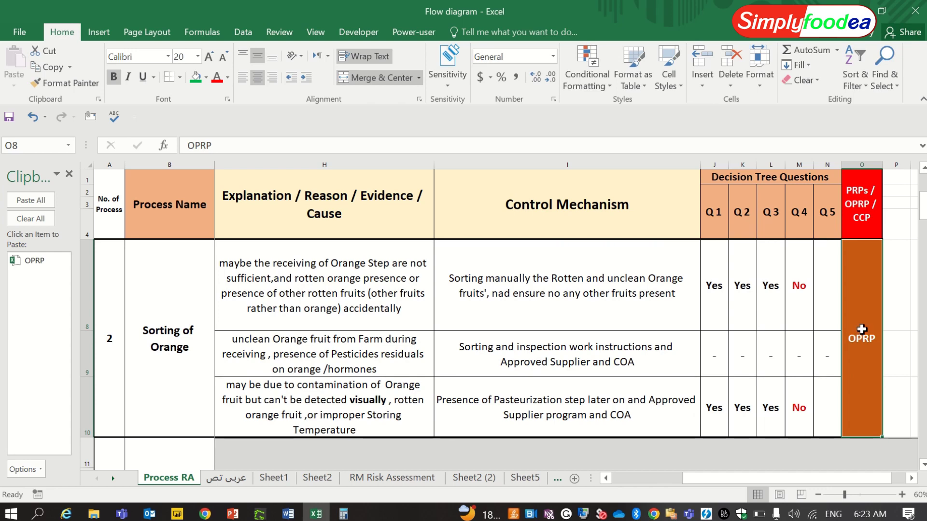
pyautogui.click(772, 306)
pyautogui.press('Left')
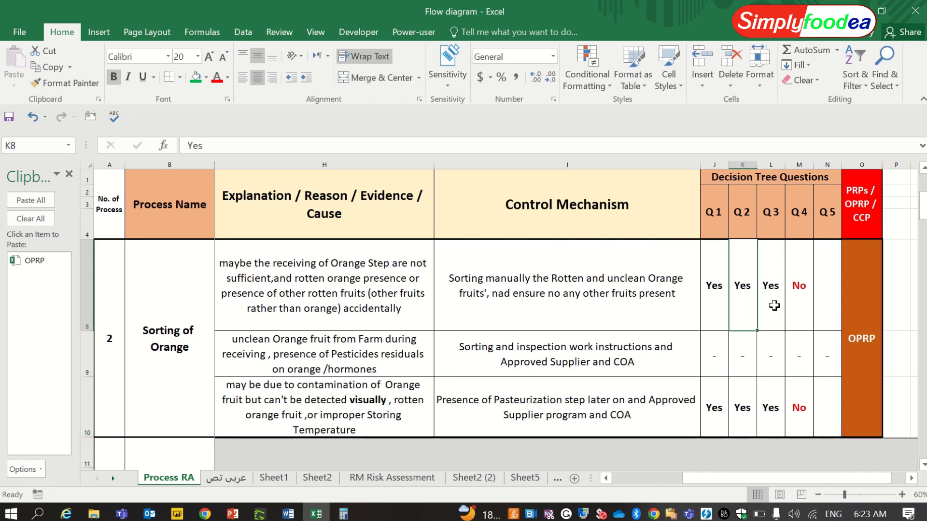
pyautogui.press('Left')
pyautogui.press('Left')
pyautogui.press('Left')
pyautogui.press('Left')
pyautogui.press('Left')
pyautogui.press('Left')
pyautogui.press('Left')
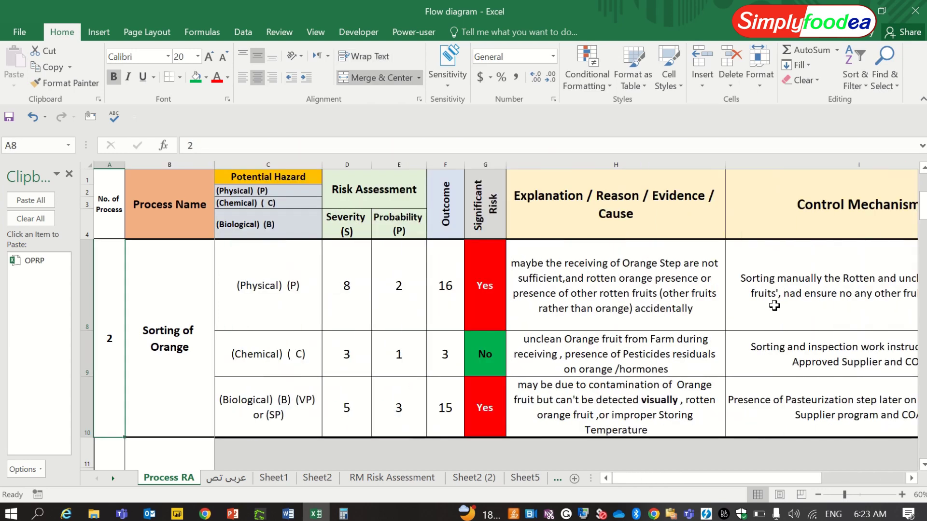
pyautogui.press('Right')
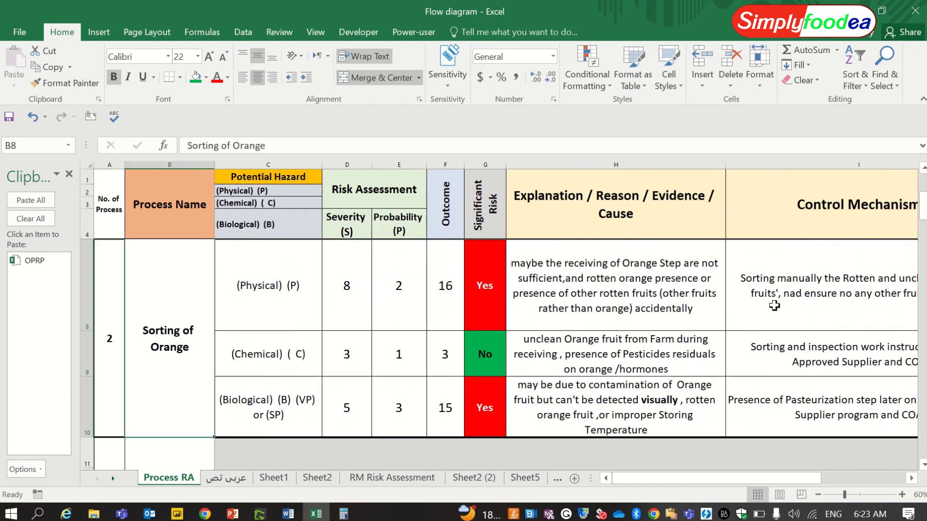